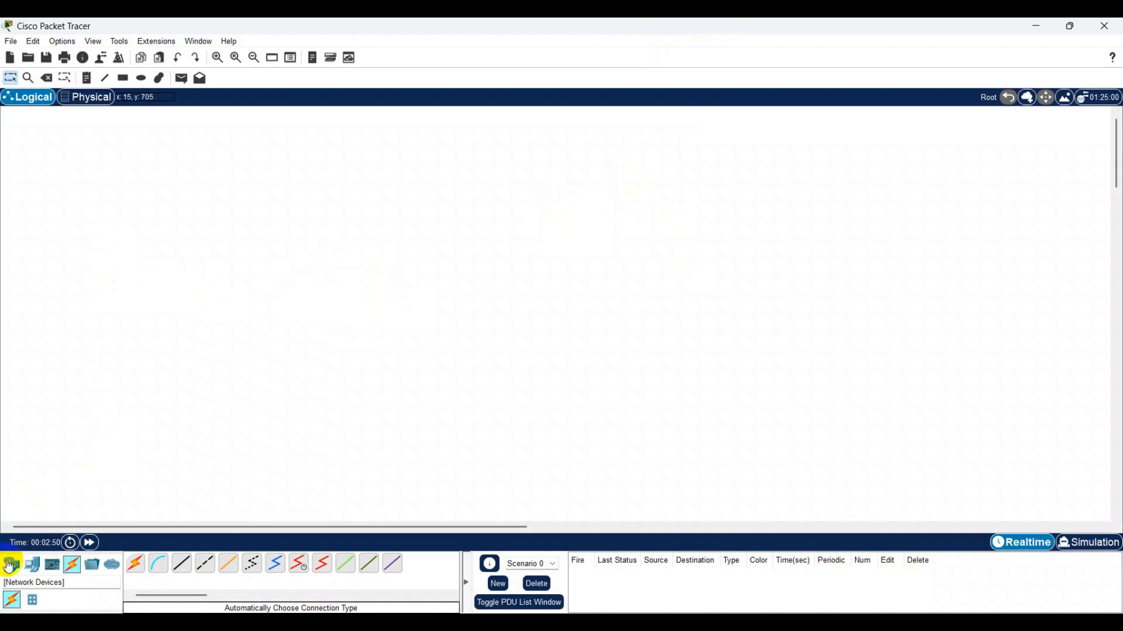
Place a 4331 router near the top centre of the workspace and a 2960 switch directly below it
left_click(12, 565)
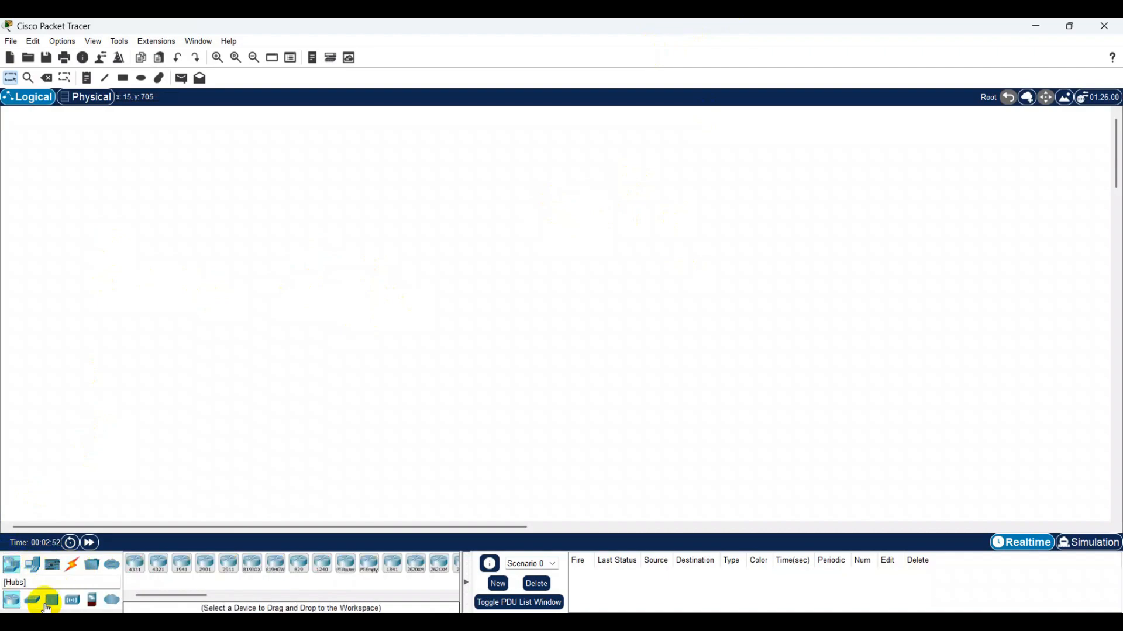
left_click(135, 566)
left_click(355, 229)
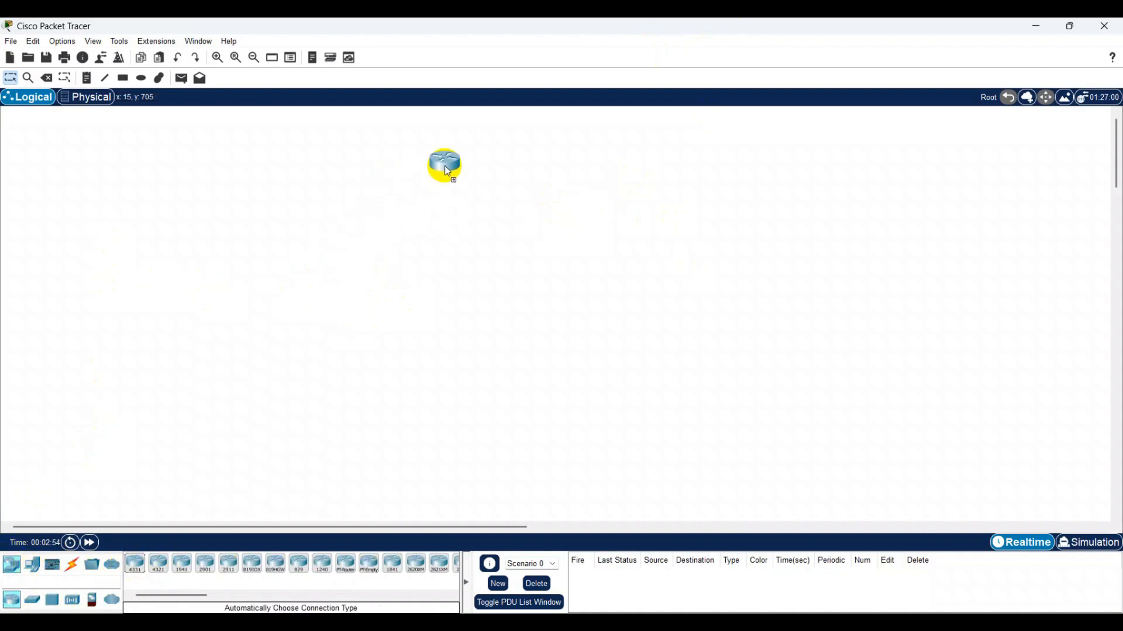
left_click(438, 163)
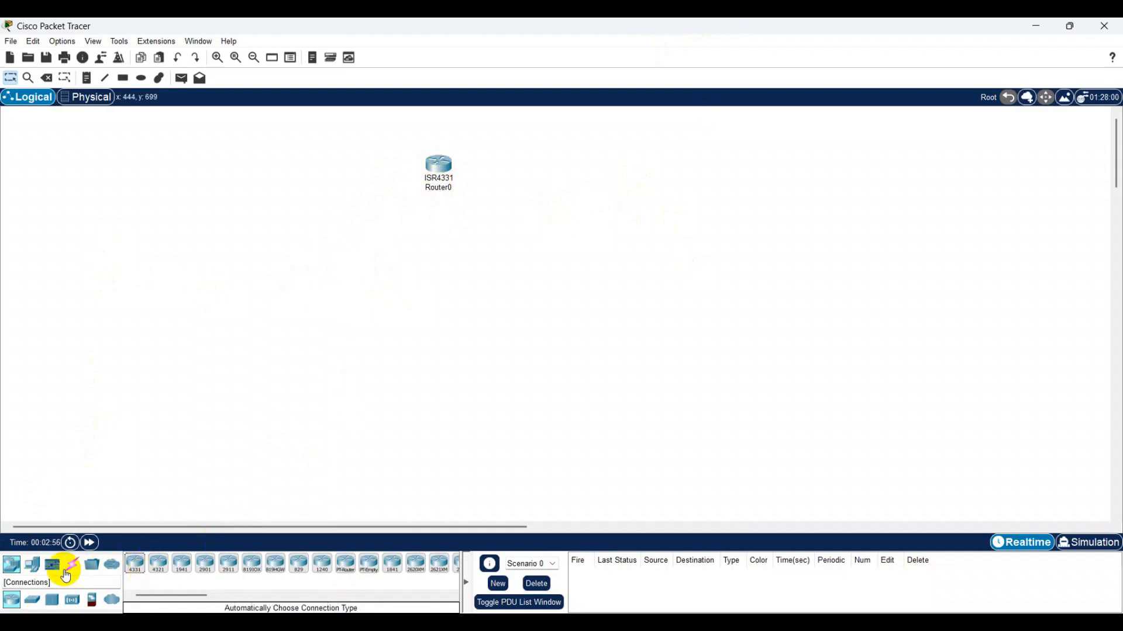
left_click(33, 600)
left_click(134, 564)
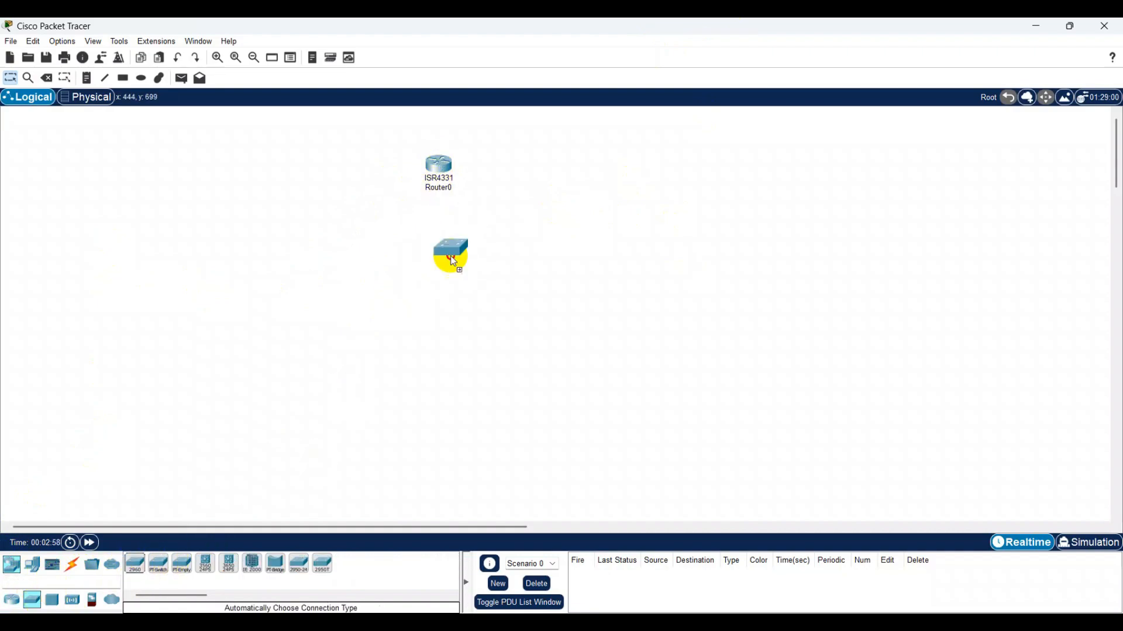
left_click(442, 285)
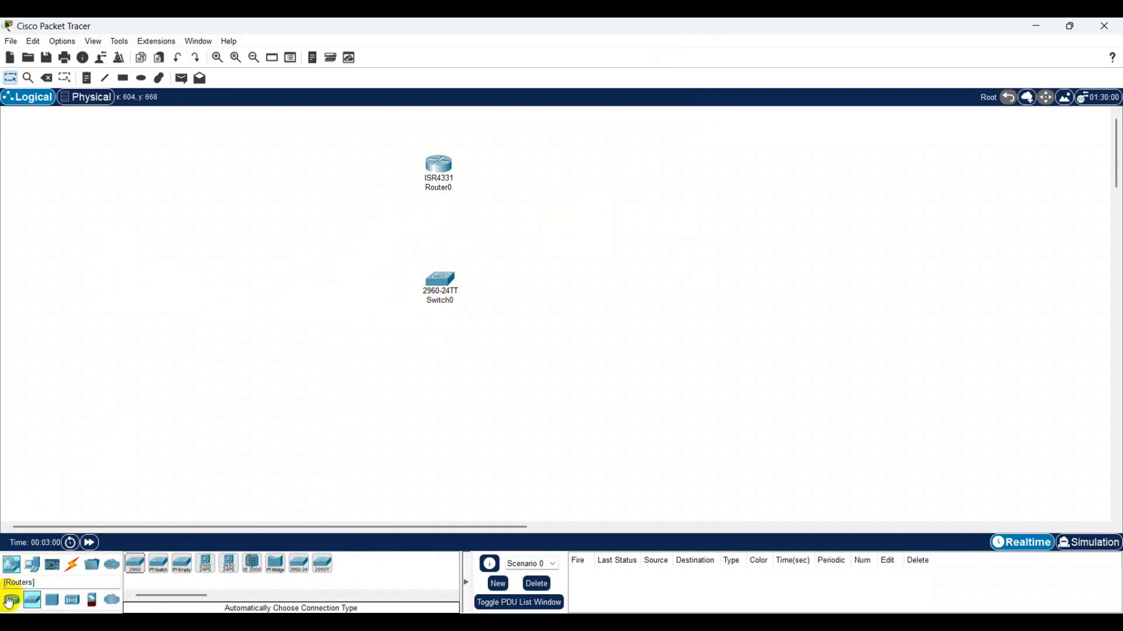
Add the end devices: a PC and a laptop below the switch, and a server to the switch's right
left_click(32, 565)
left_click(137, 566)
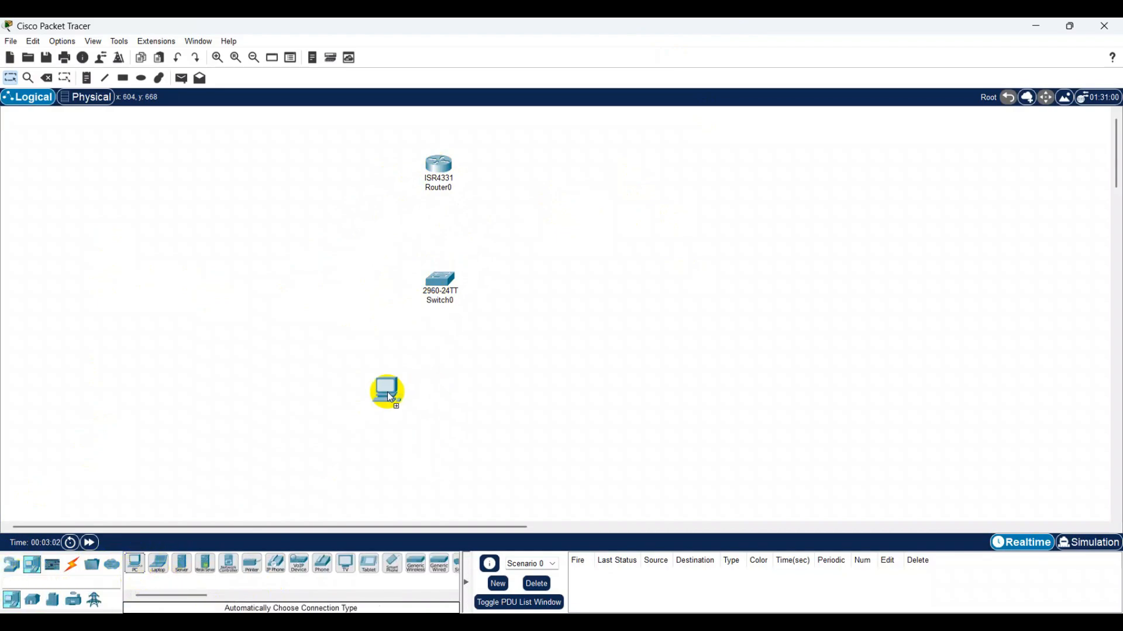
left_click(363, 403)
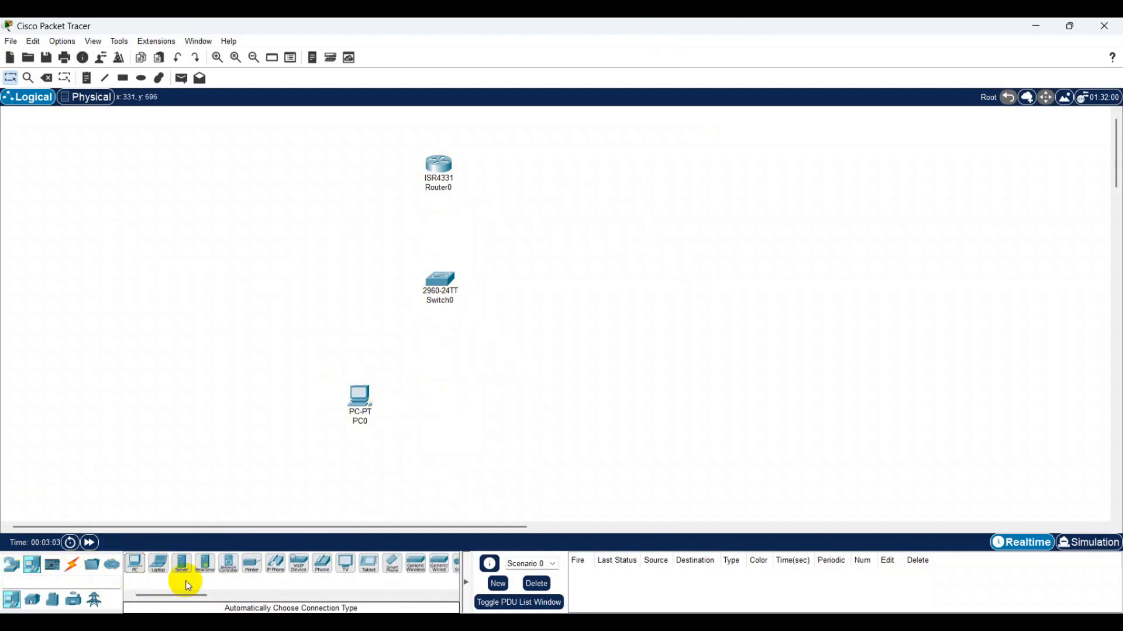
left_click(160, 576)
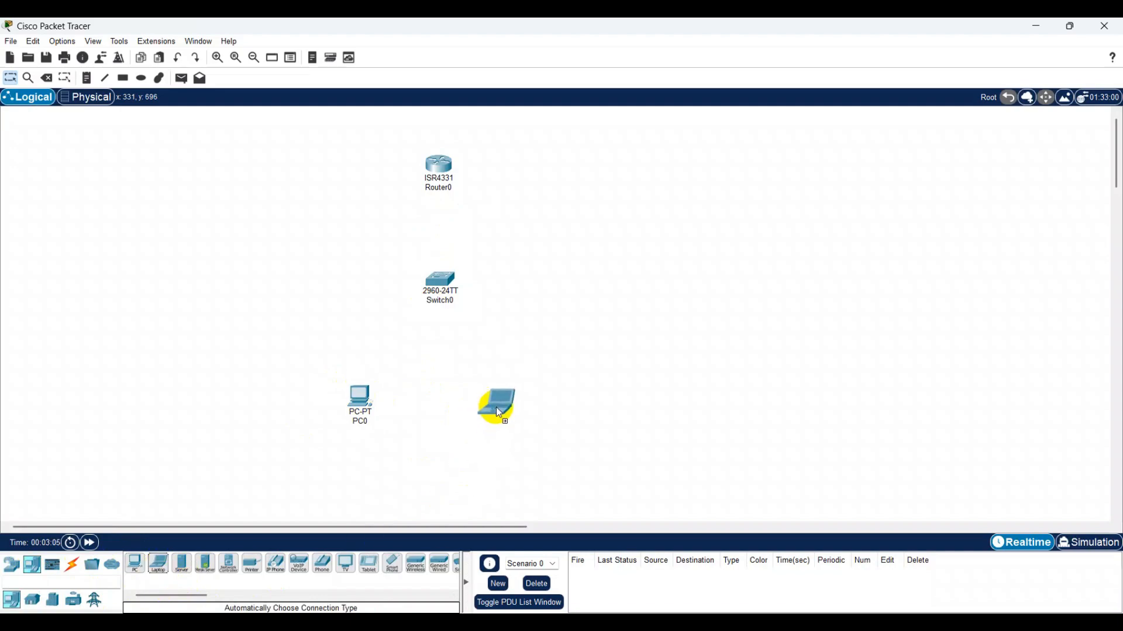
left_click(497, 411)
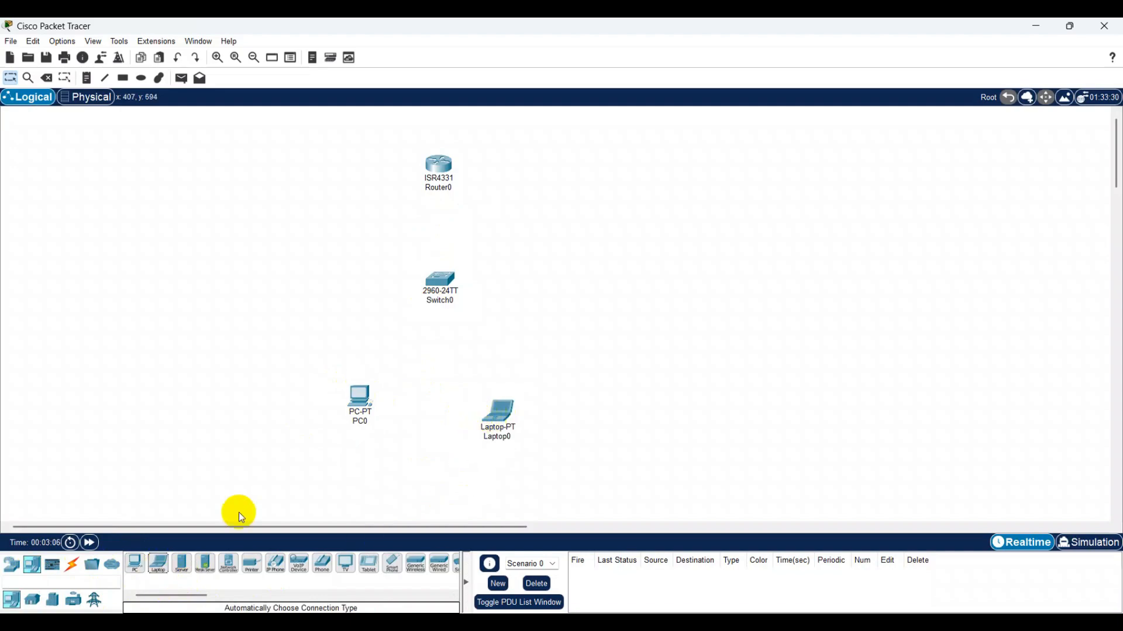
left_click(185, 568)
left_click(612, 286)
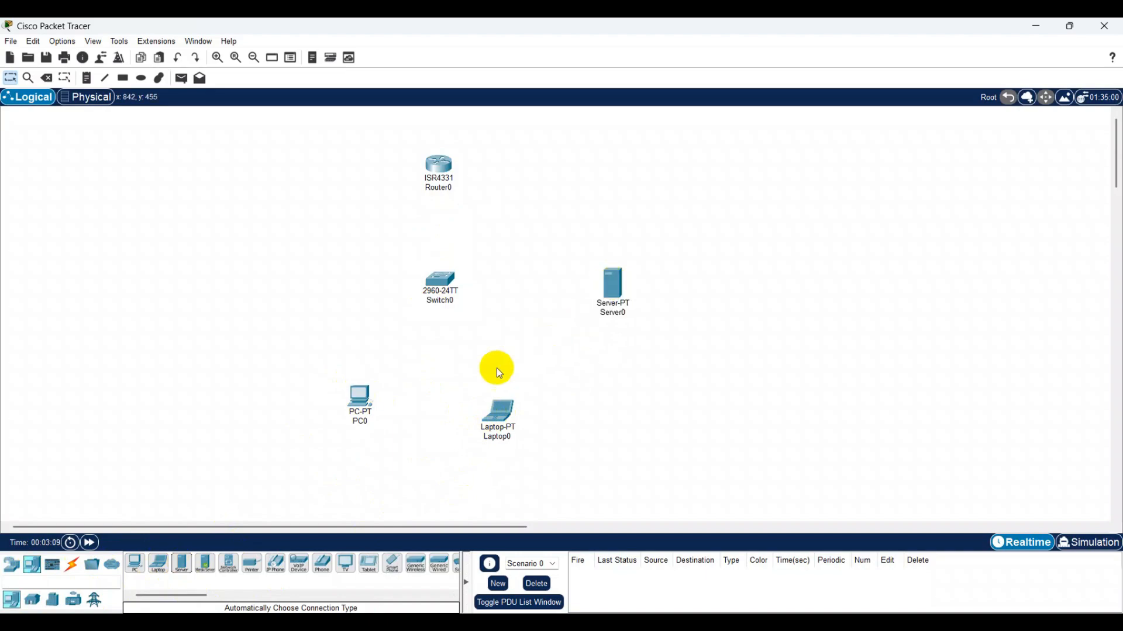
Connect the PC's FastEthernet0 port to the switch's FastEthernet0/1 port with a copper straight-through cable
left_click(72, 565)
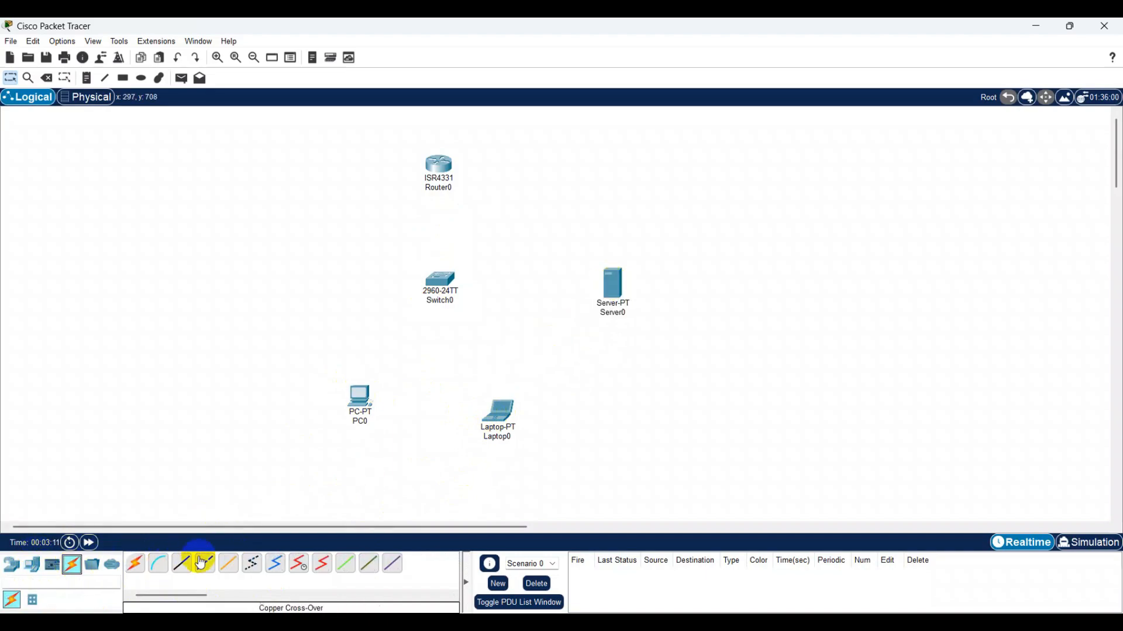
left_click(185, 571)
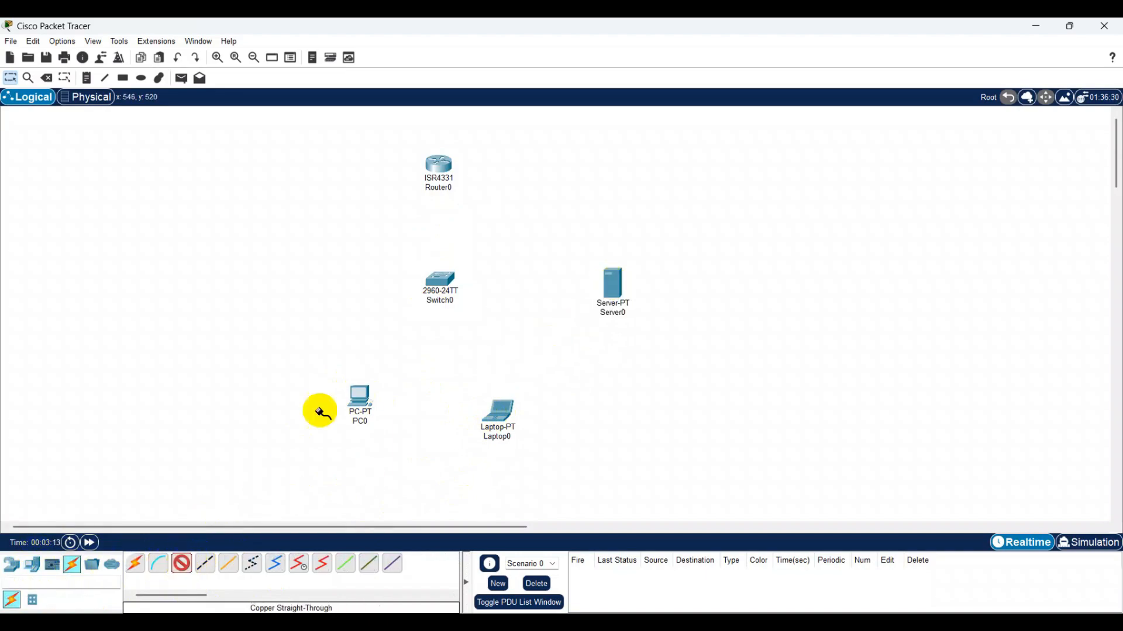
left_click(368, 401)
left_click(398, 451)
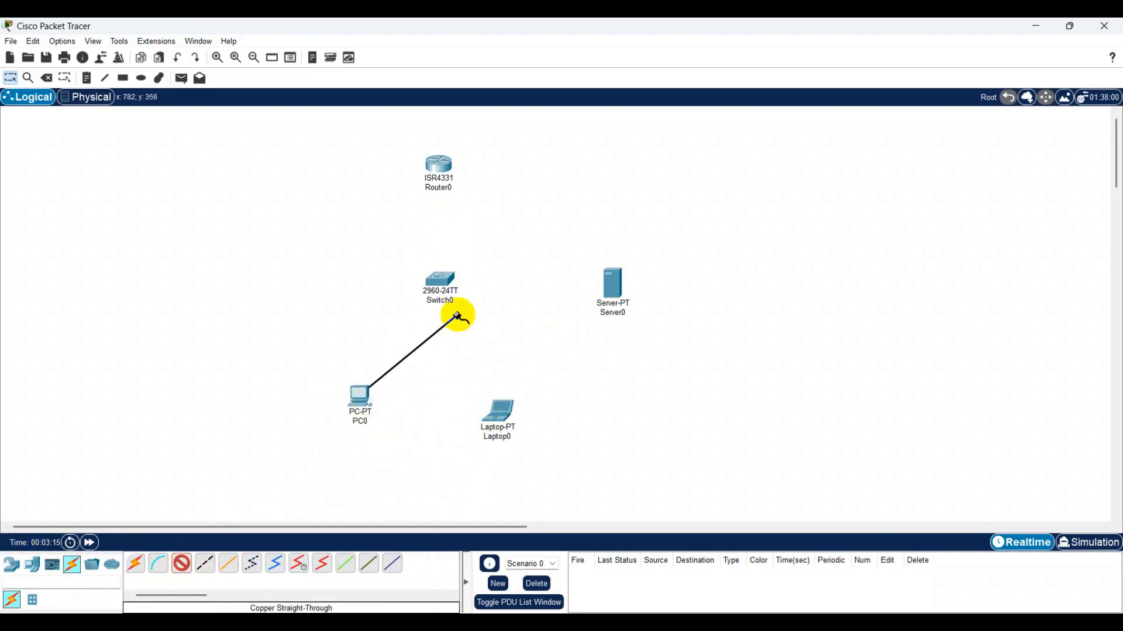
left_click(440, 279)
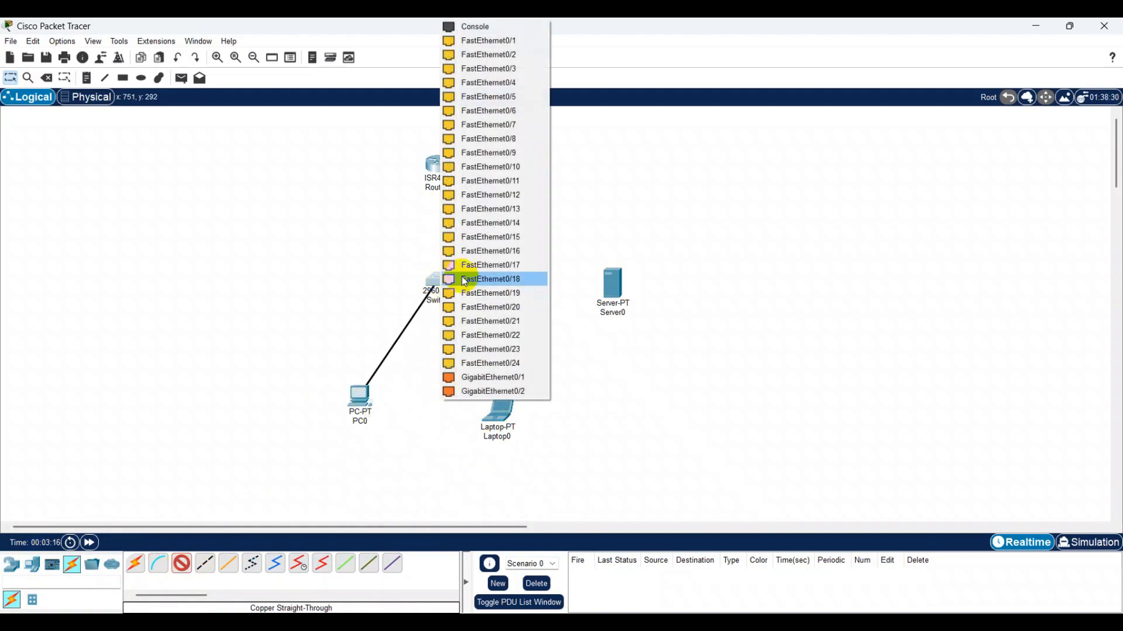
left_click(490, 42)
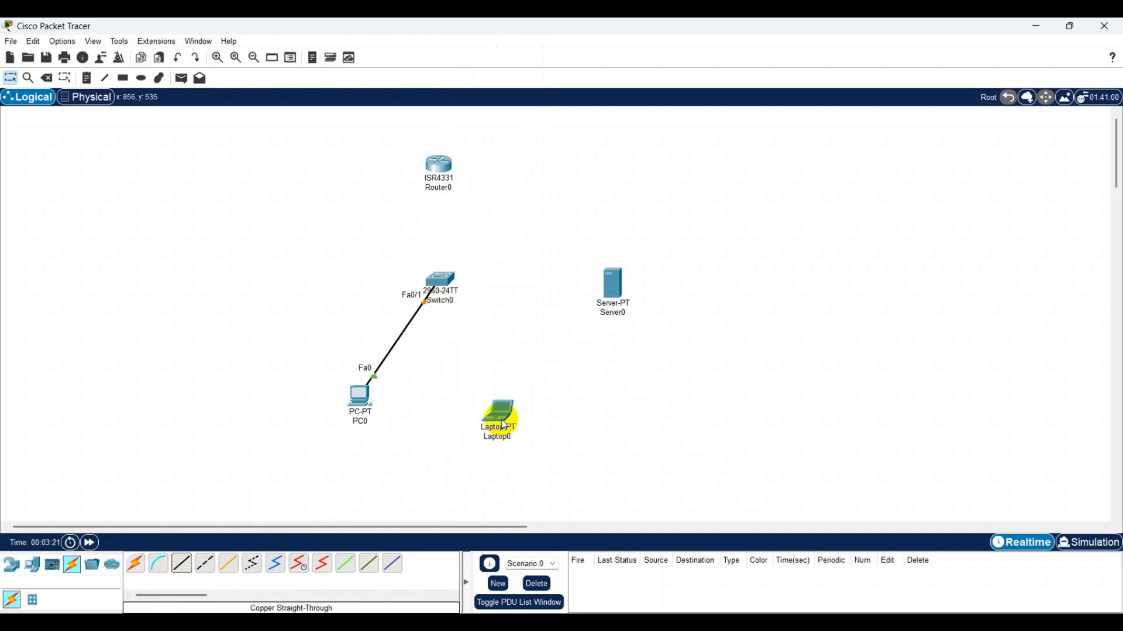
Connect the laptop's FastEthernet0 port to the switch's FastEthernet0/2 port with a copper straight-through cable
left_click(183, 565)
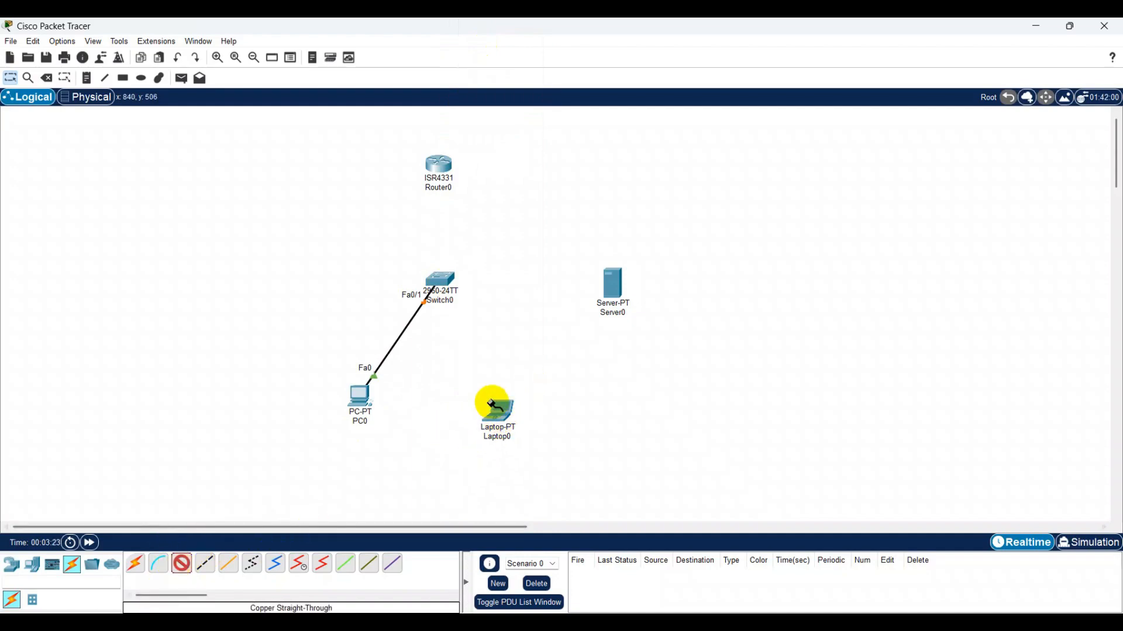
left_click(497, 412)
left_click(538, 463)
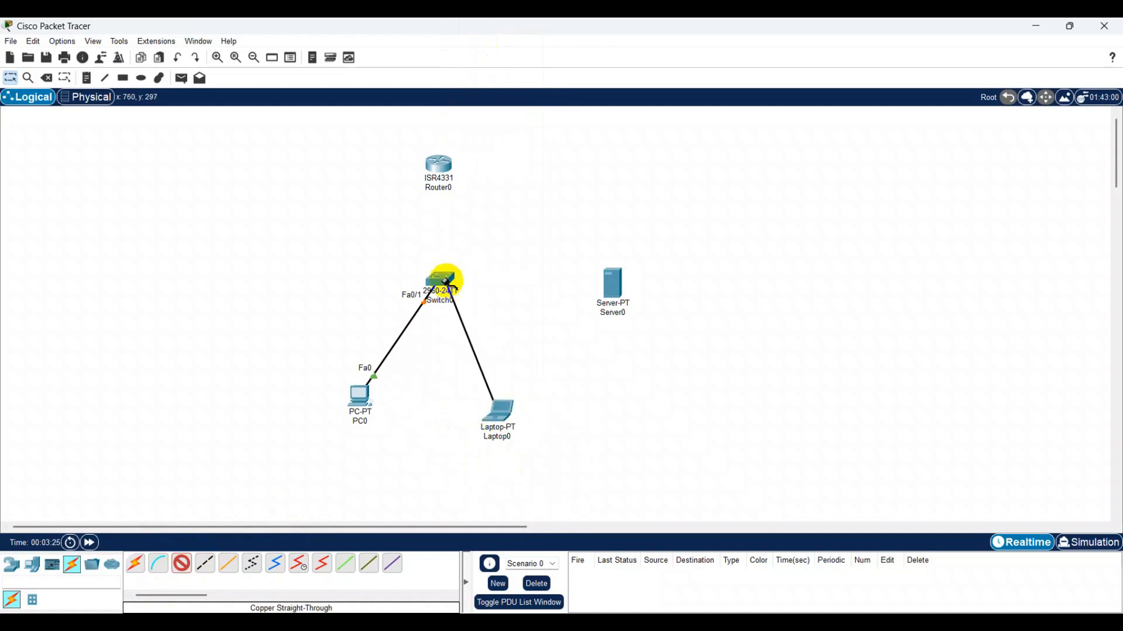
left_click(446, 283)
left_click(526, 40)
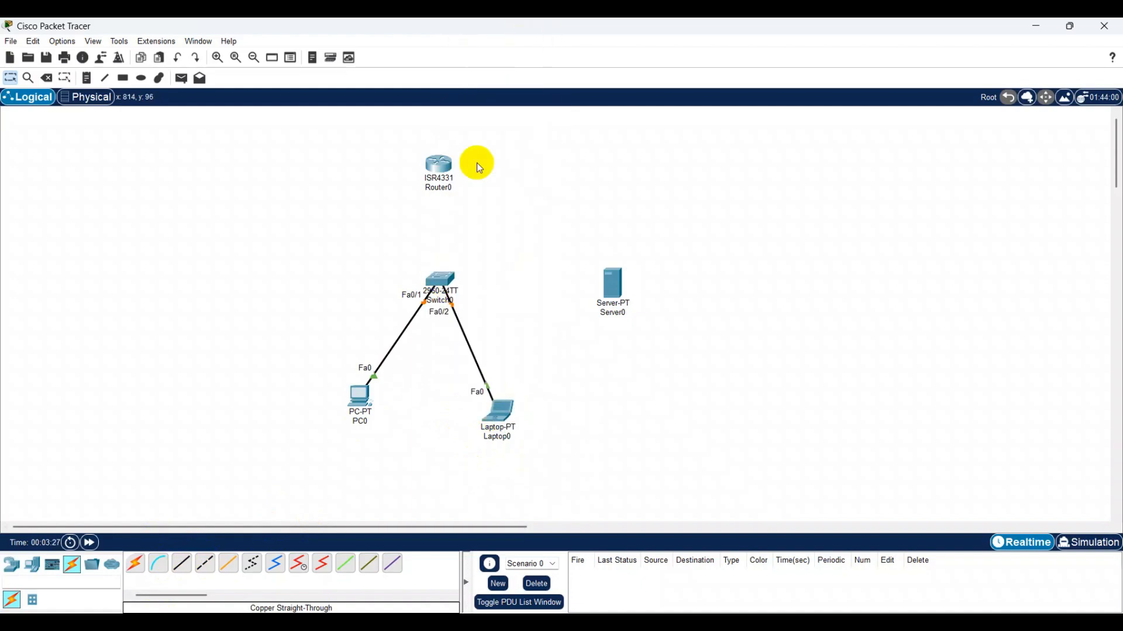
Connect the server's FastEthernet0 port to the switch's FastEthernet0/3 port with a copper straight-through cable
left_click(183, 565)
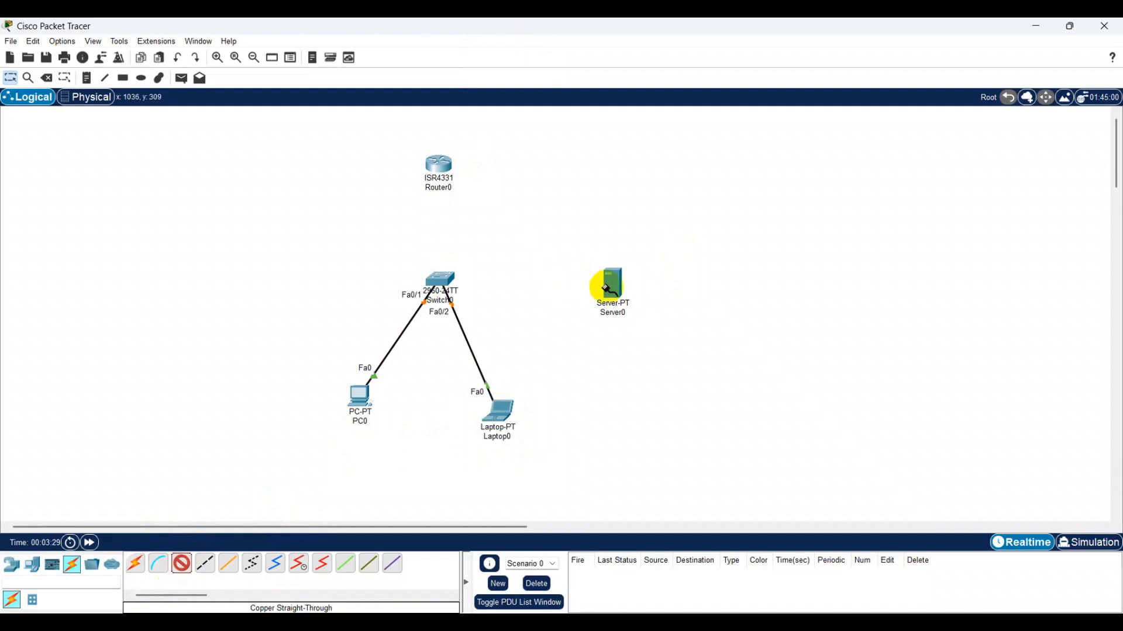
left_click(611, 287)
left_click(638, 300)
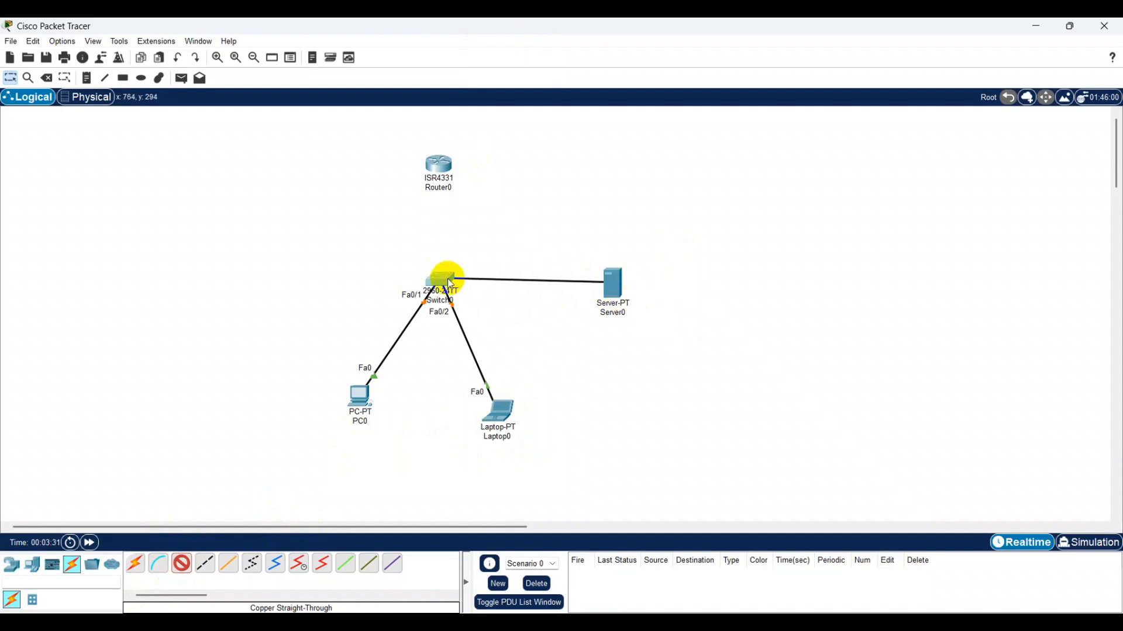
left_click(447, 279)
left_click(493, 303)
Cable the router's GigabitEthernet0/0/0 to the switch's FastEthernet0/4 with copper straight-through, and move the laptop up level with the PC
left_click(183, 565)
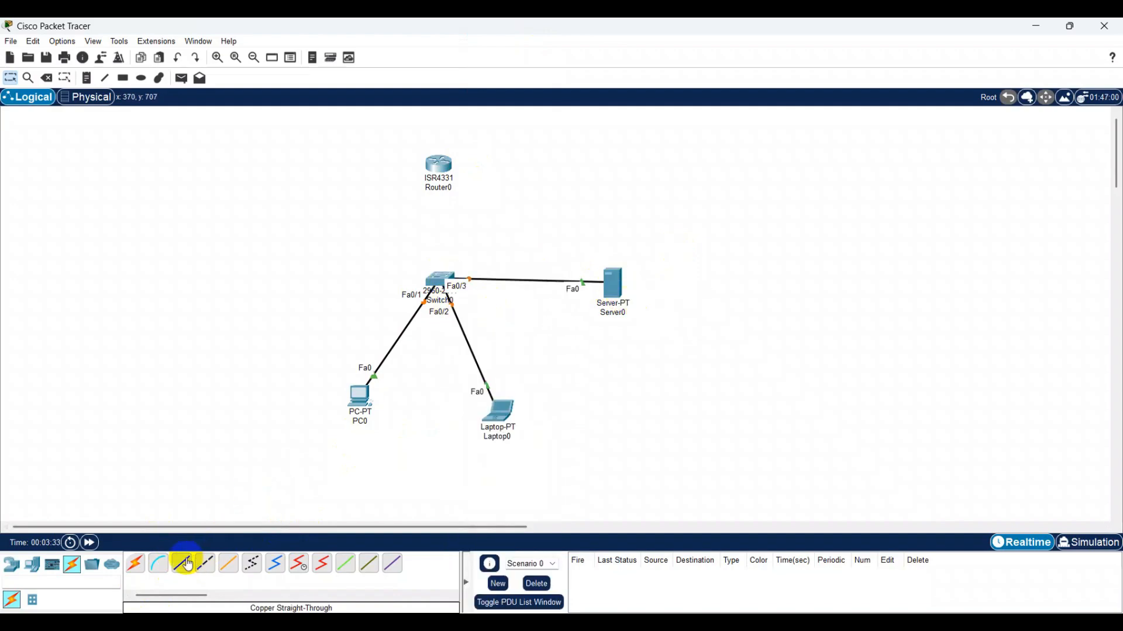
left_click(442, 169)
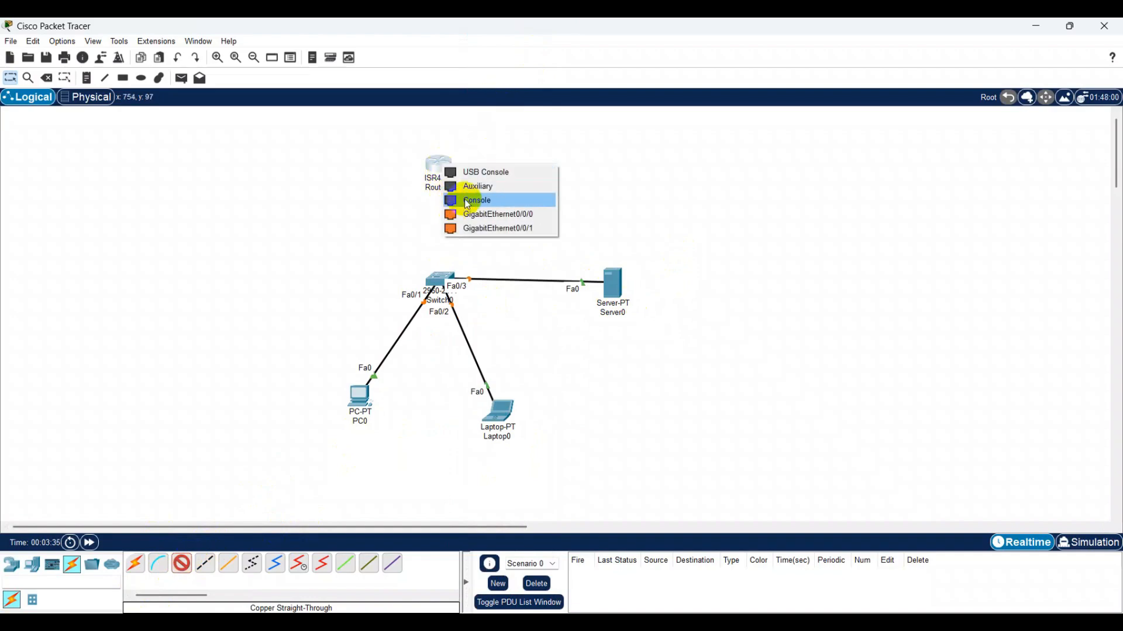
left_click(473, 214)
left_click(439, 276)
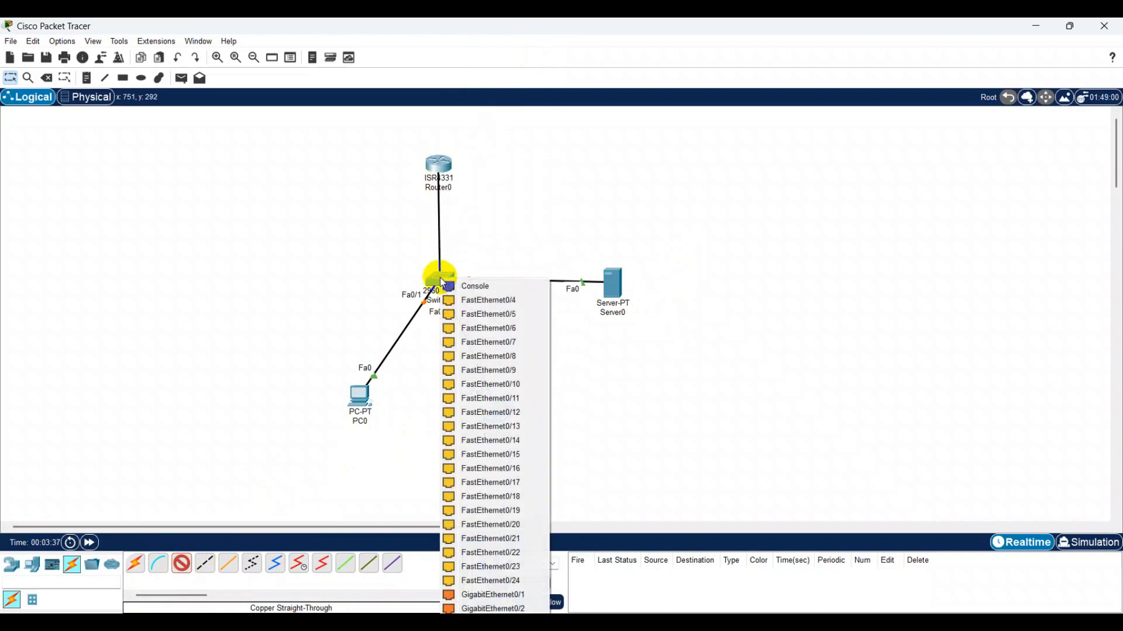
left_click(468, 336)
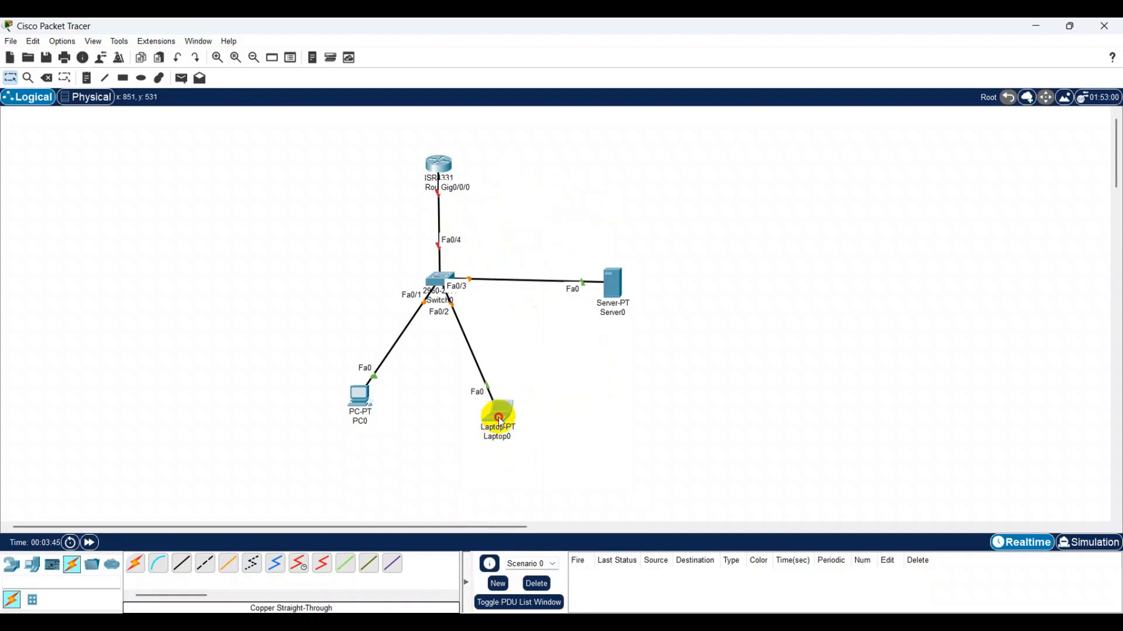
left_click_drag(501, 422, 497, 408)
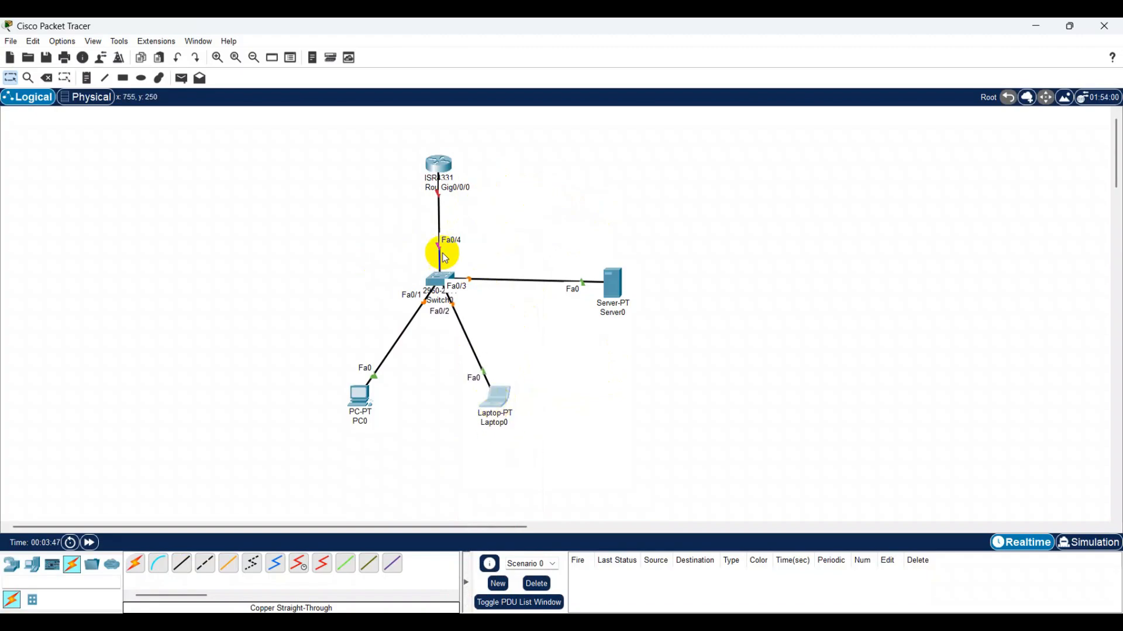
Add the text notes 192.168.1.1 to the left of the router-switch link and 192.168.1.2 beneath the server
left_click(122, 79)
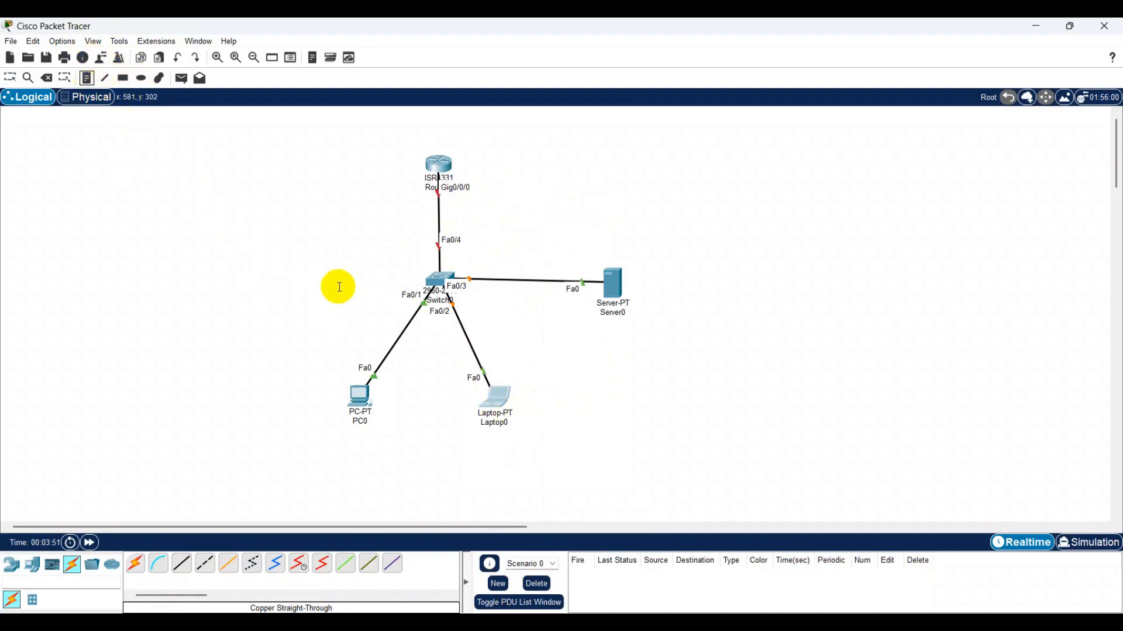
left_click(338, 242)
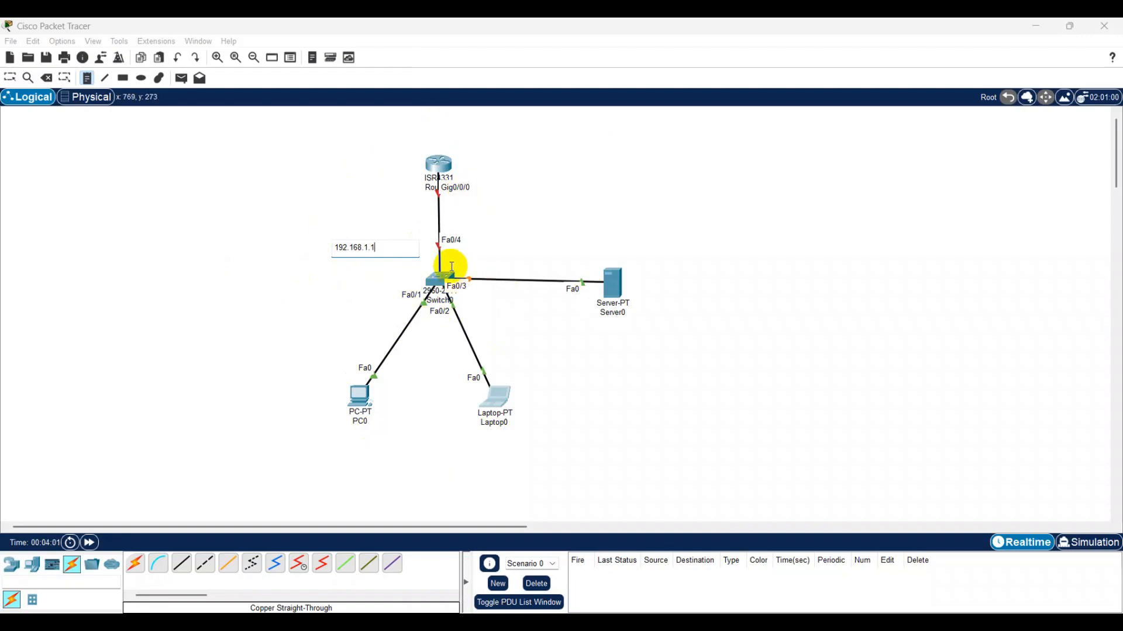
left_click(640, 233)
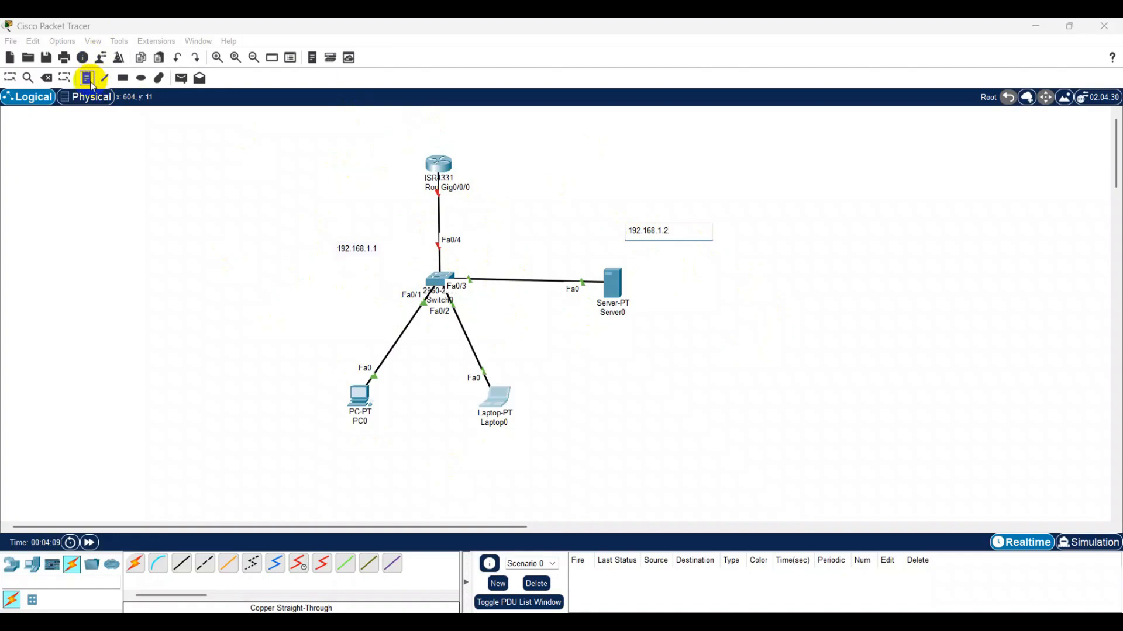
left_click(10, 78)
left_click(655, 231)
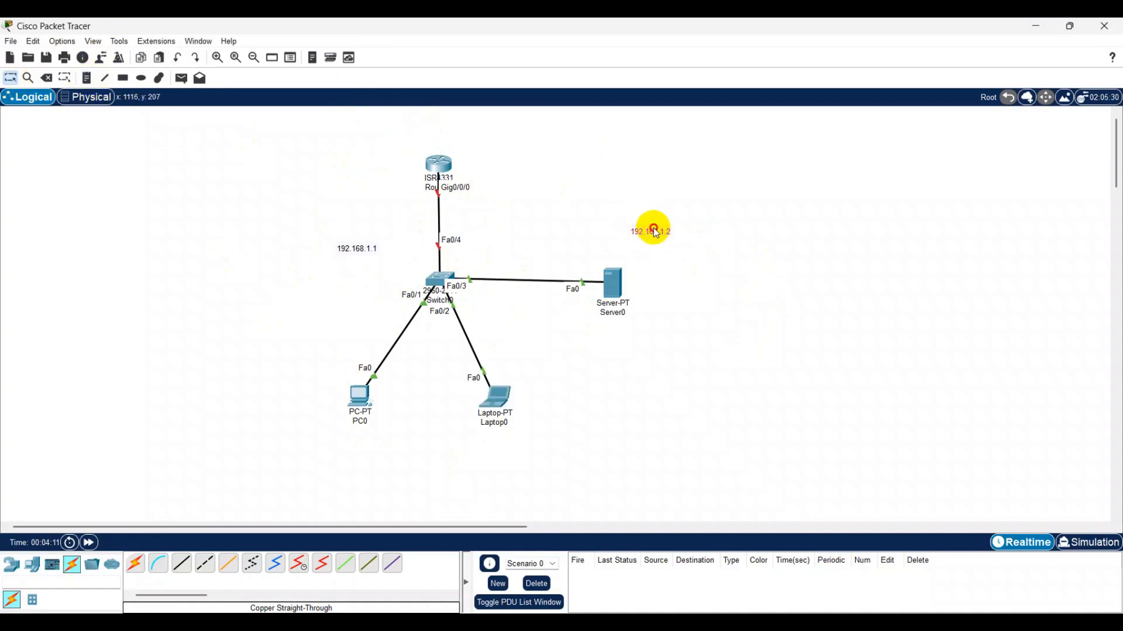
left_click_drag(656, 233, 616, 335)
Rename the server as DHCP + DNS and move the 192.168.1.1 note closer to the router-switch link
left_click(615, 314)
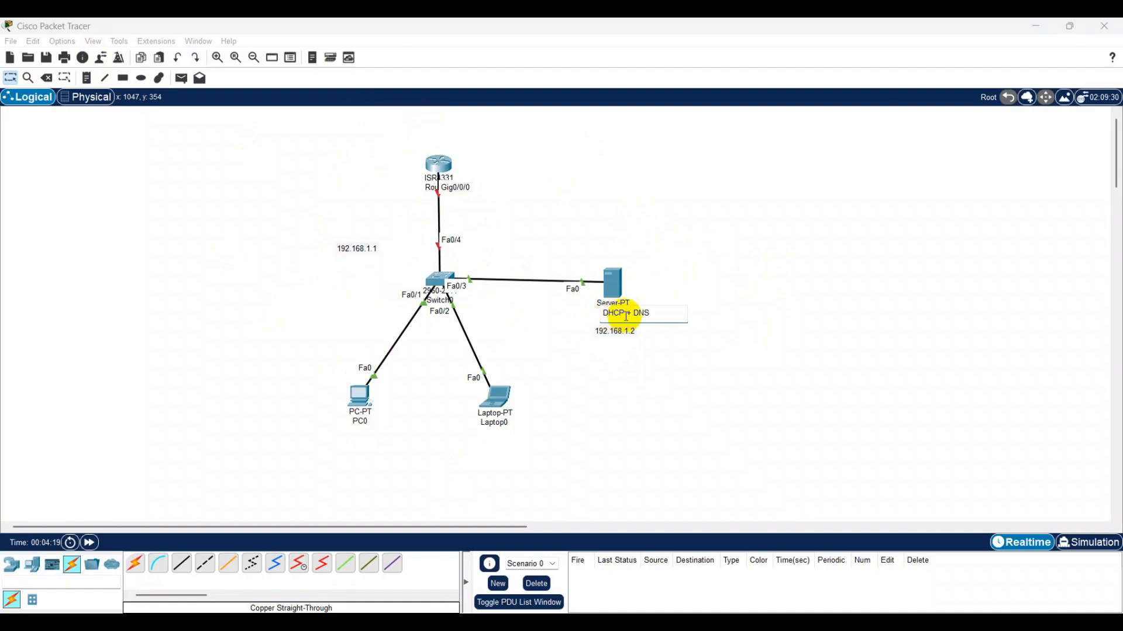
left_click(681, 260)
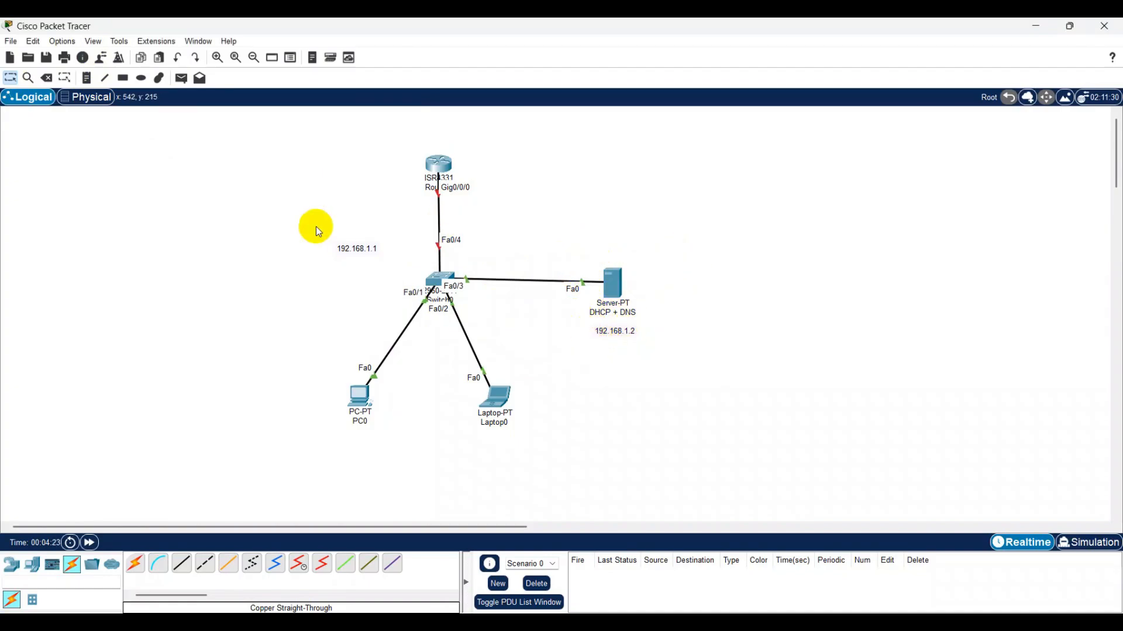
left_click_drag(350, 253, 372, 238)
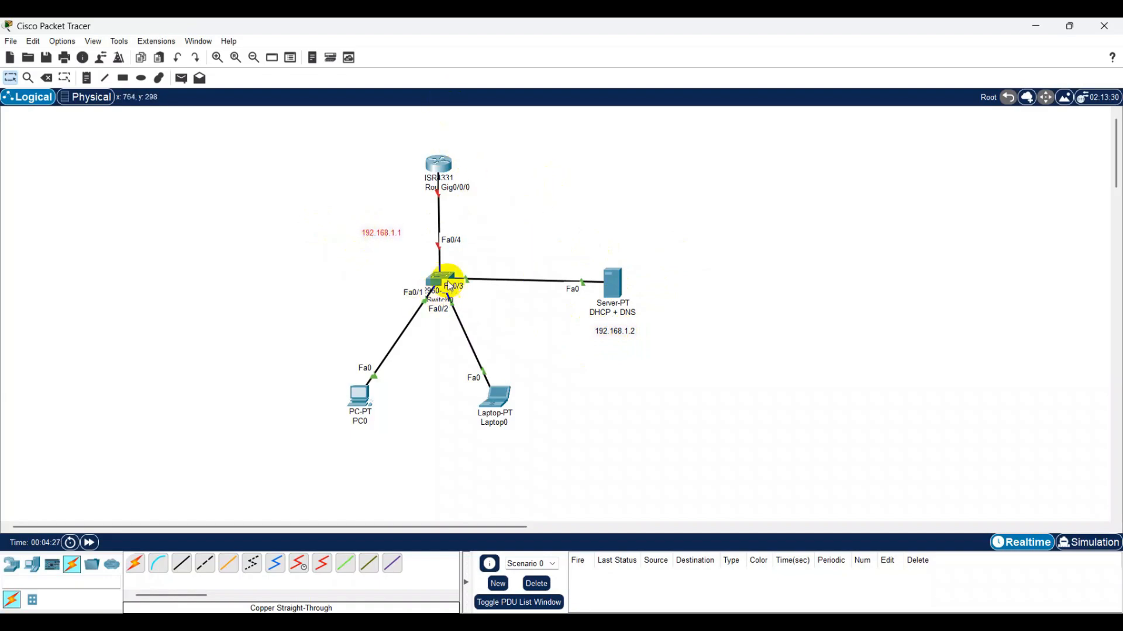
Enable the router's GigabitEthernet0/0/0 interface and assign it IPv4 address 192.168.1.1 with subnet mask 255.255.255.0
left_click(443, 169)
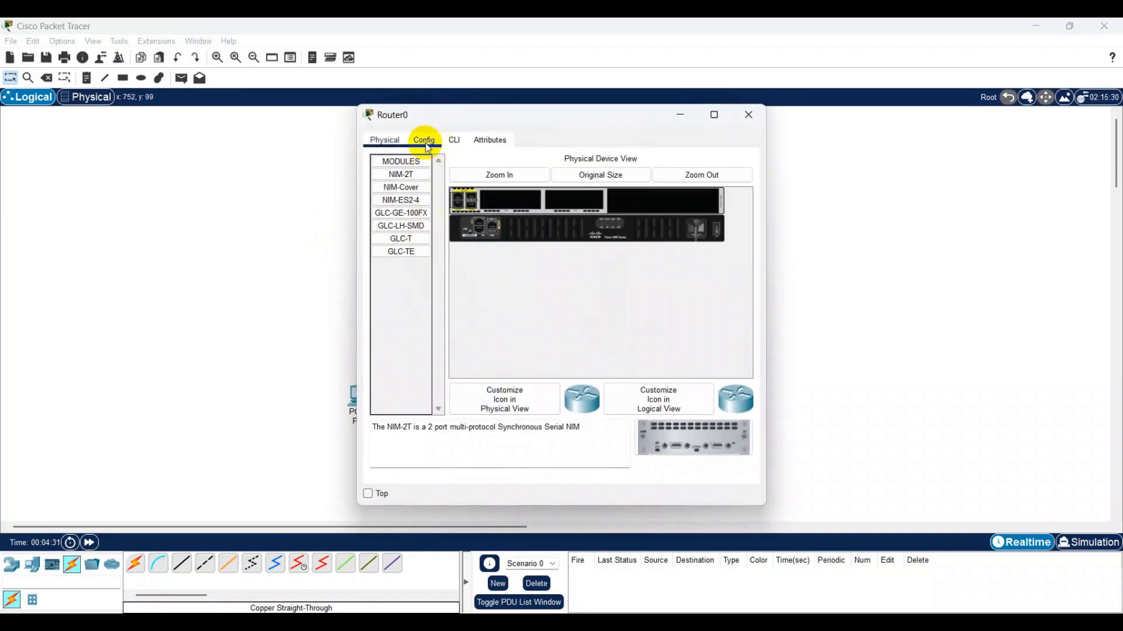
left_click(425, 141)
left_click(437, 277)
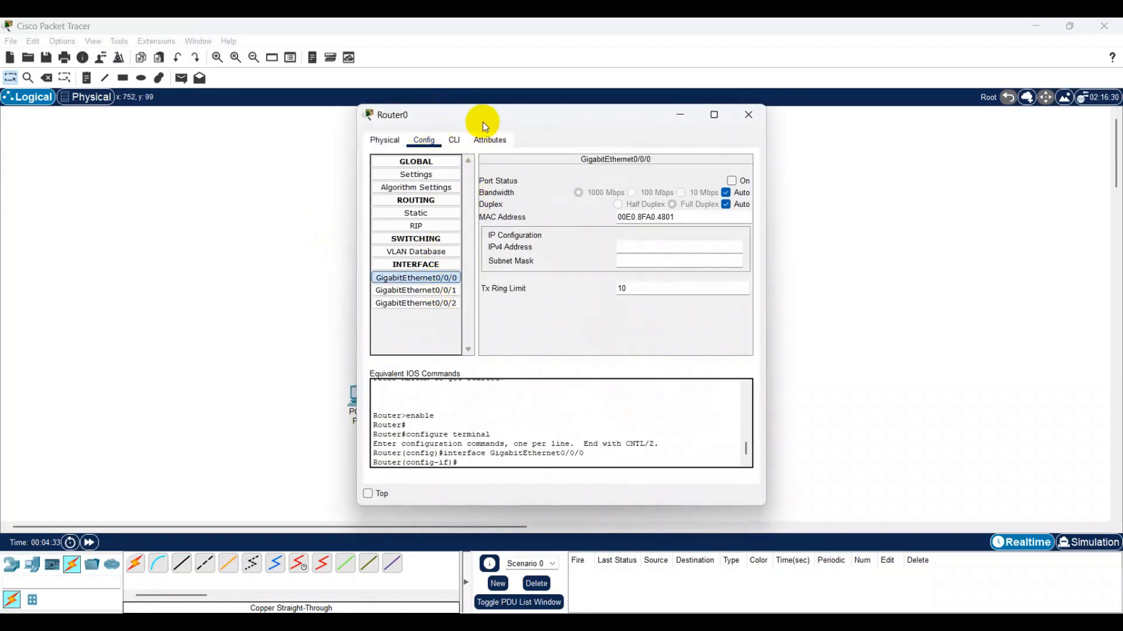
left_click_drag(530, 114, 833, 126)
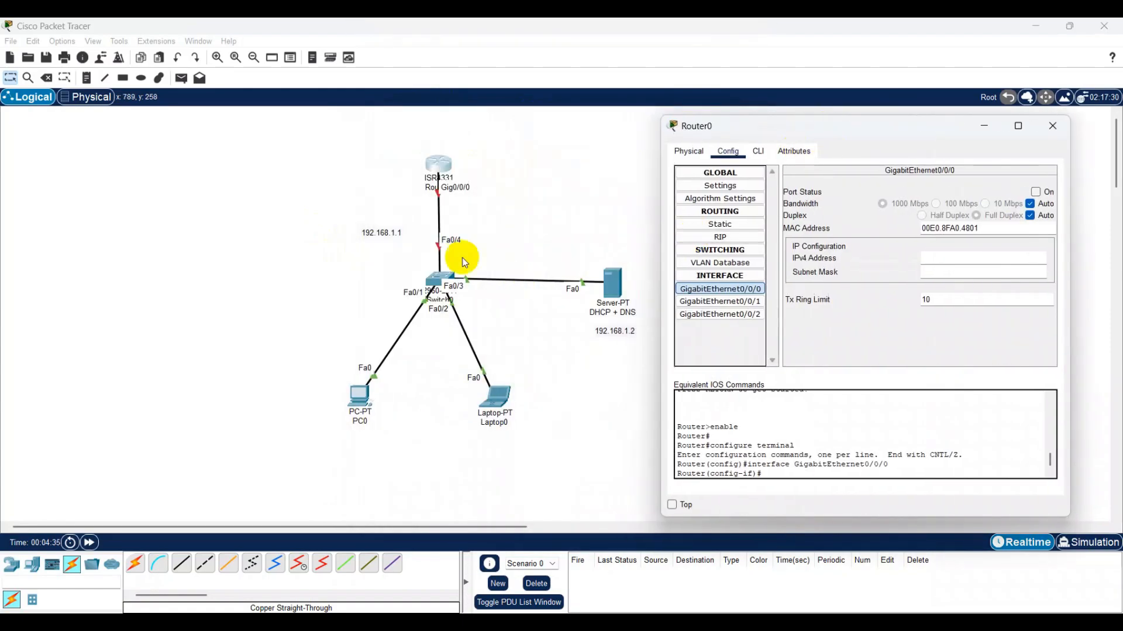
left_click(1036, 193)
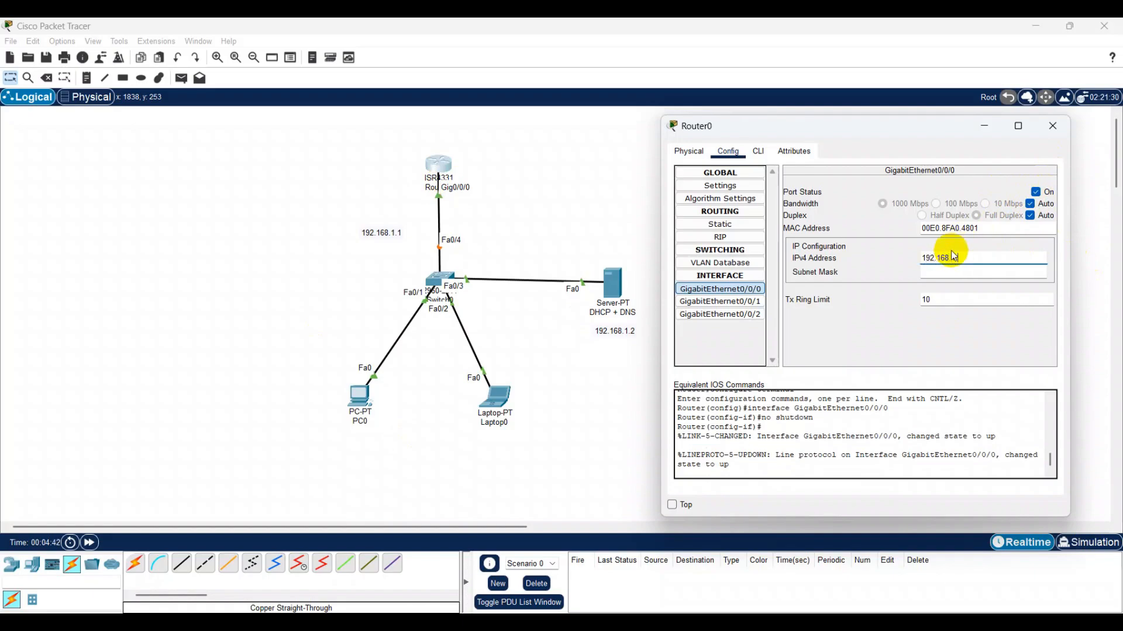
left_click(988, 273)
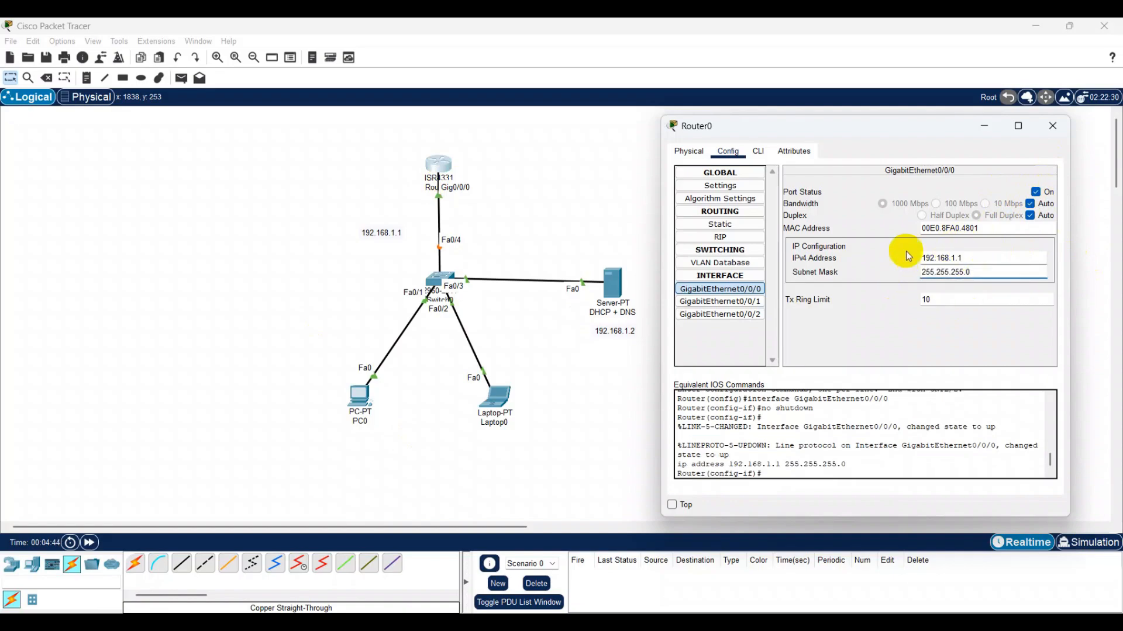
left_click(1053, 126)
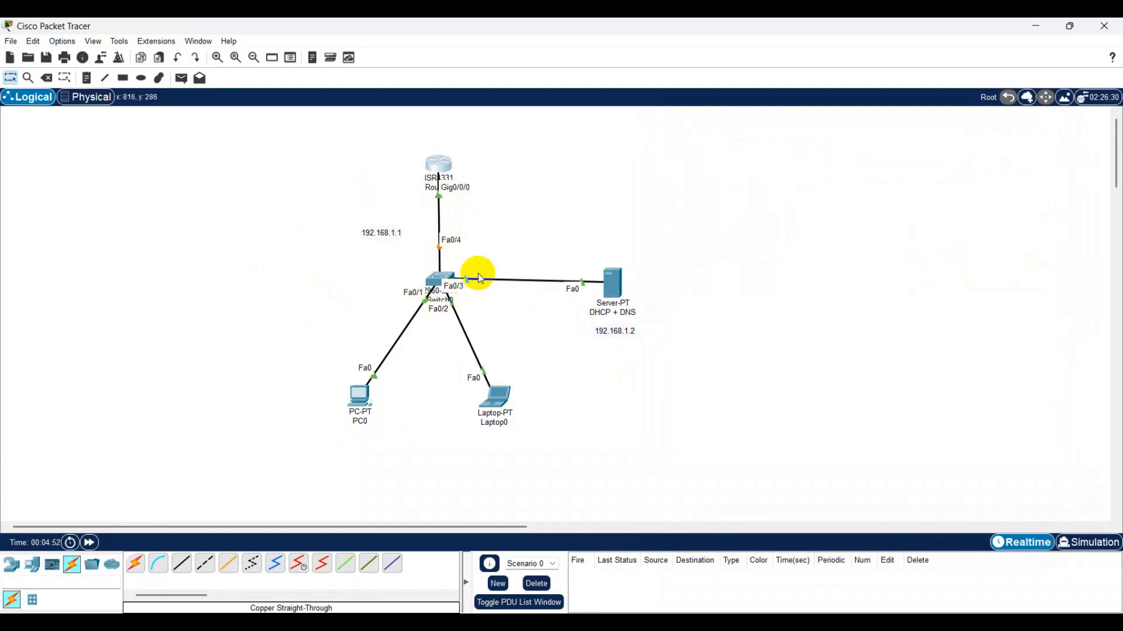
Give the DHCP + DNS server static IPv4 address 192.168.1.2, subnet mask 255.255.255.0 and default gateway 192.168.1.1
left_click(625, 296)
left_click_drag(526, 110, 854, 133)
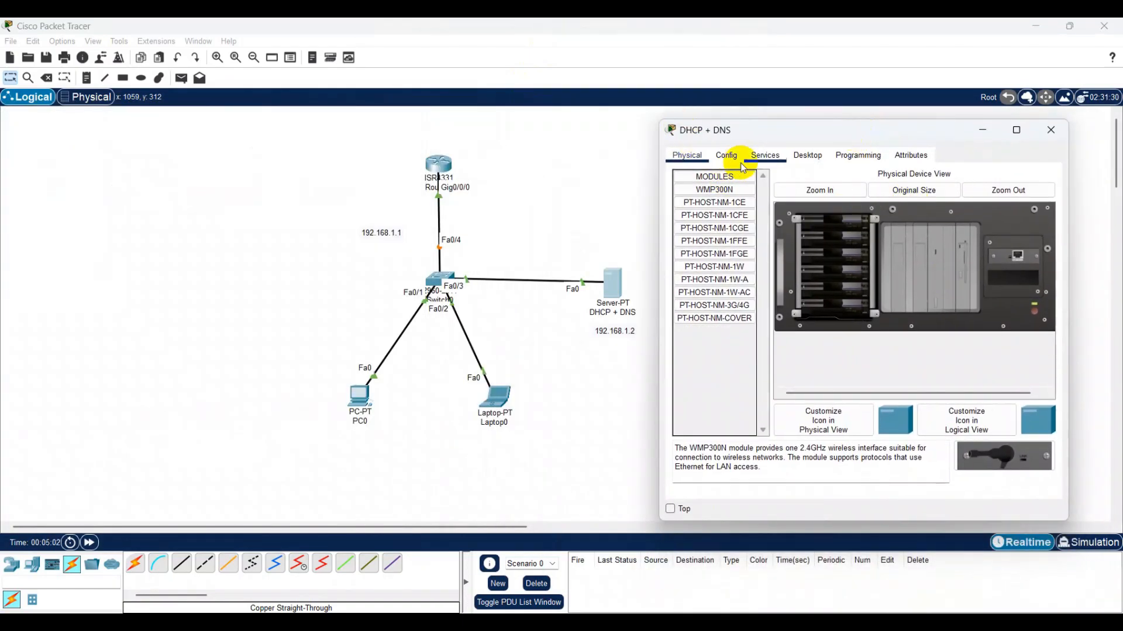
left_click(818, 160)
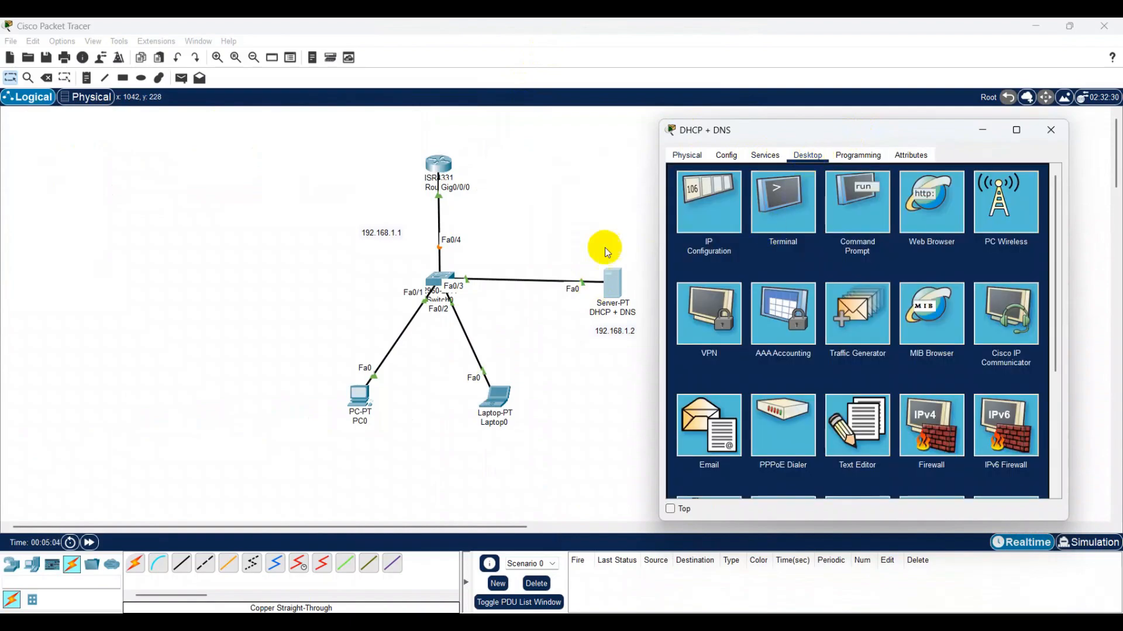
left_click(699, 214)
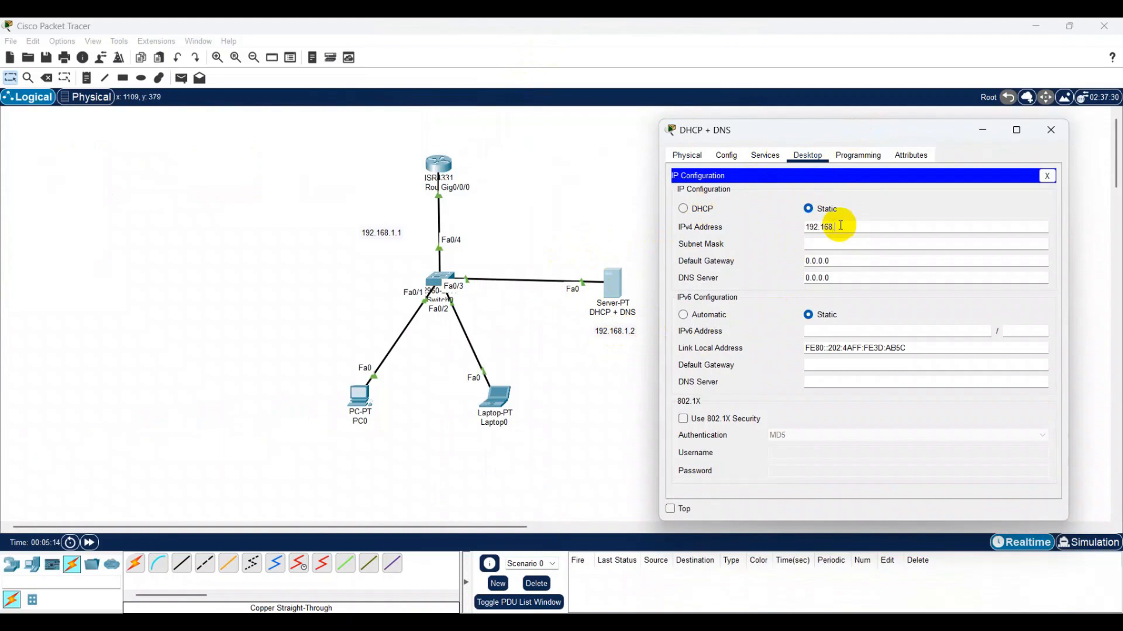
left_click(860, 246)
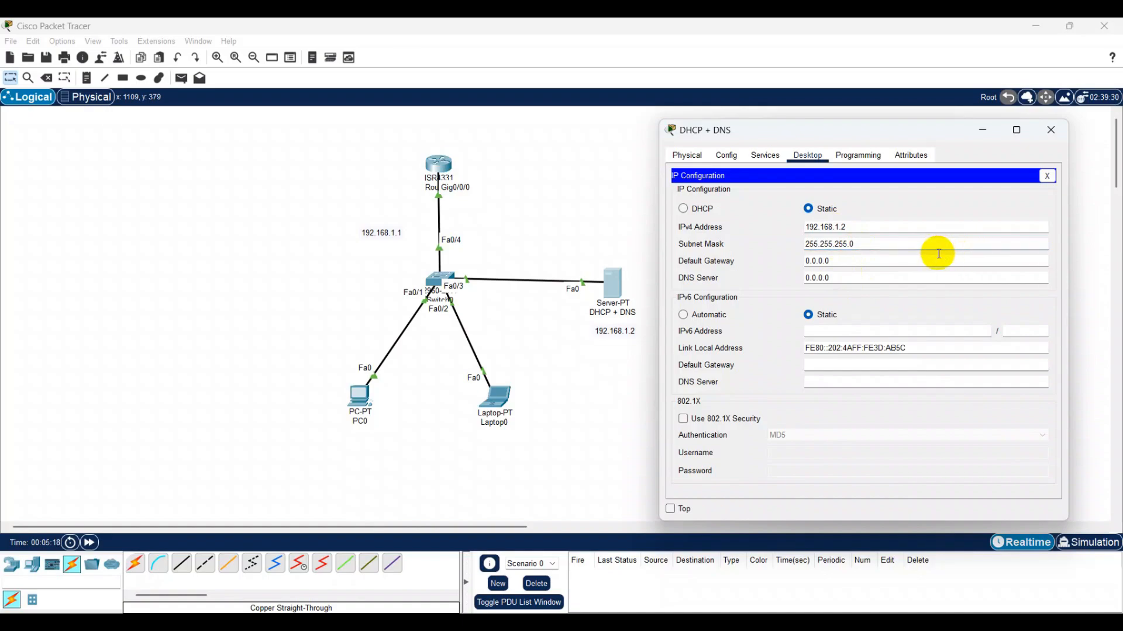
left_click(842, 263)
left_click_drag(842, 263, 739, 268)
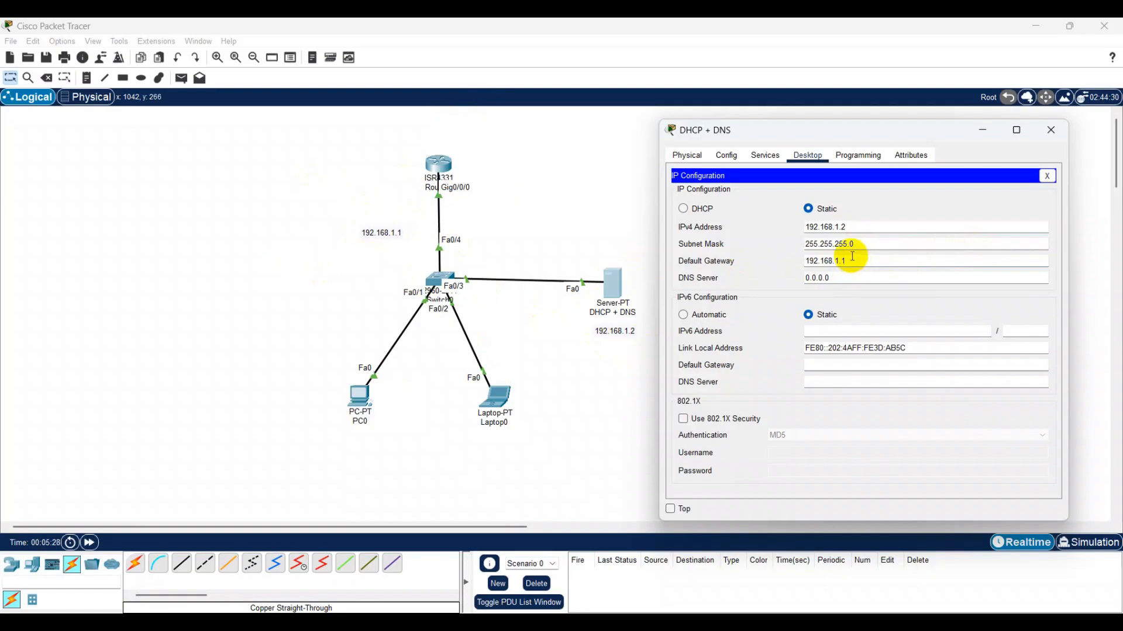
left_click(857, 262)
left_click(852, 278)
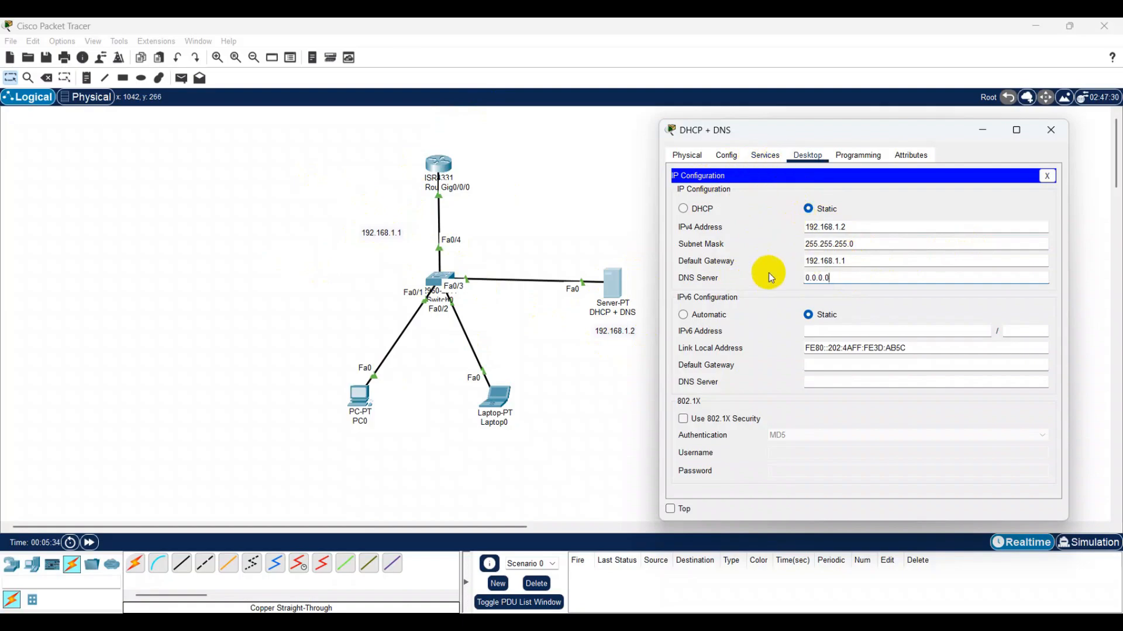
left_click(763, 155)
left_click(731, 158)
left_click(807, 155)
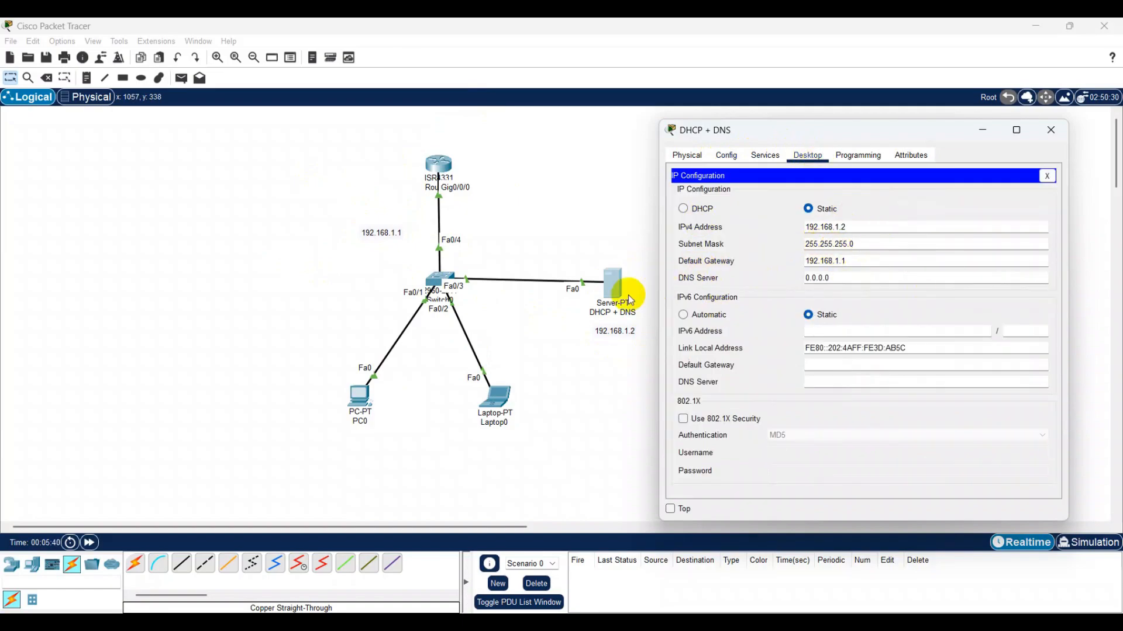
Turn on the server's DHCP service for FastEthernet0 and set the serverPool default gateway to 192.168.1.1
left_click(765, 155)
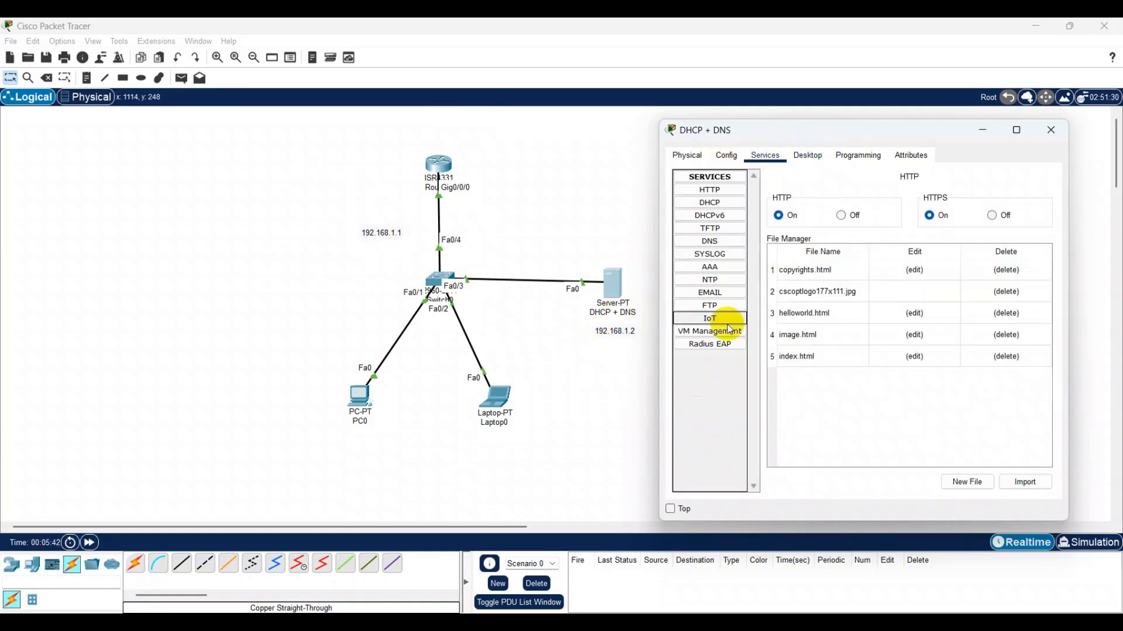
left_click(725, 204)
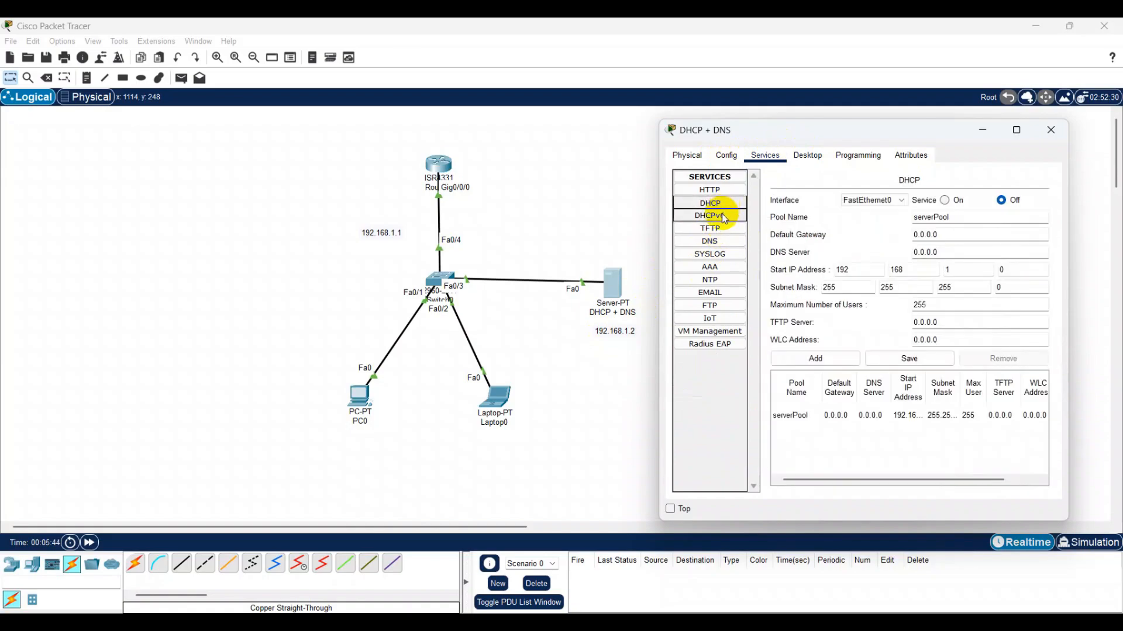
left_click(945, 201)
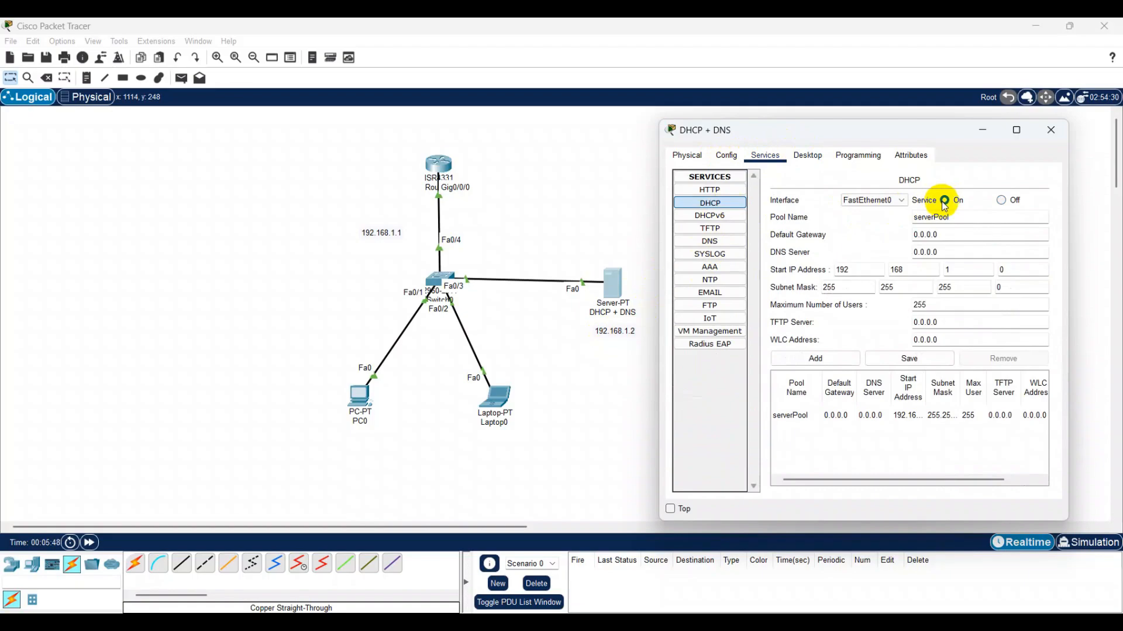
left_click(948, 239)
left_click_drag(852, 249, 846, 240)
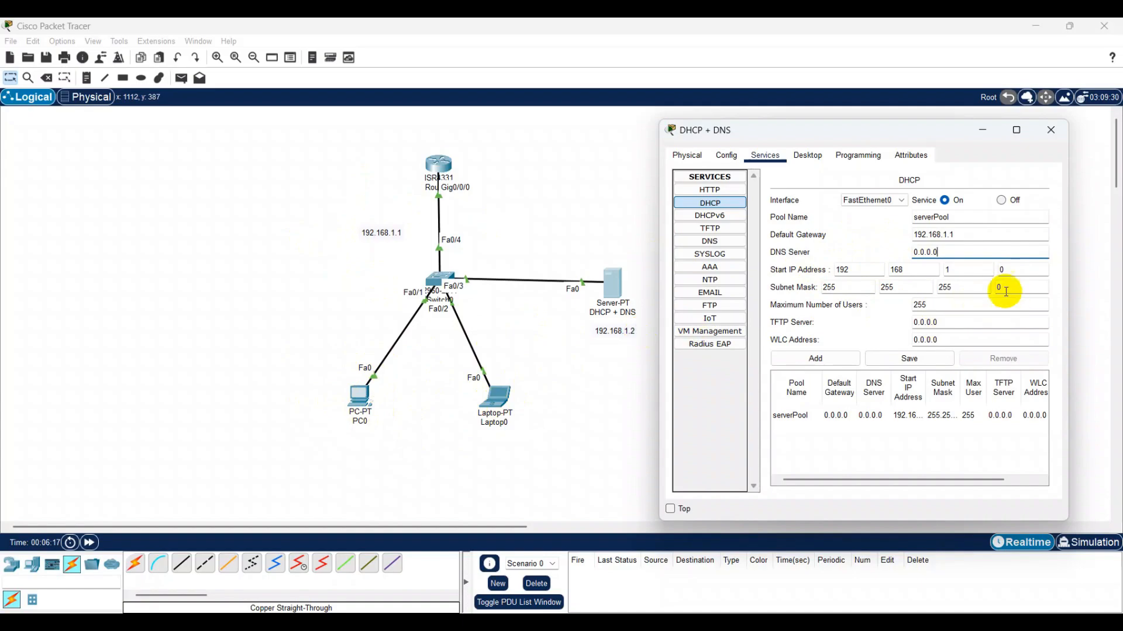
Set the DHCP pool's start IP address to 192.168.1.3, save serverPool and close the server's settings
left_click(1007, 273)
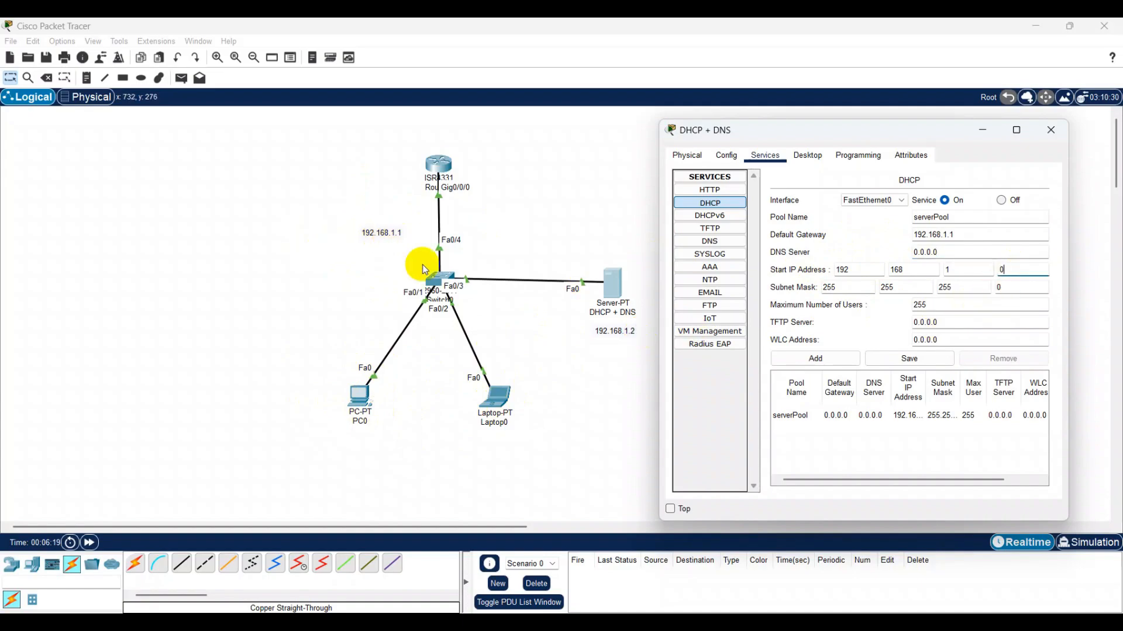
key("BackSpace")
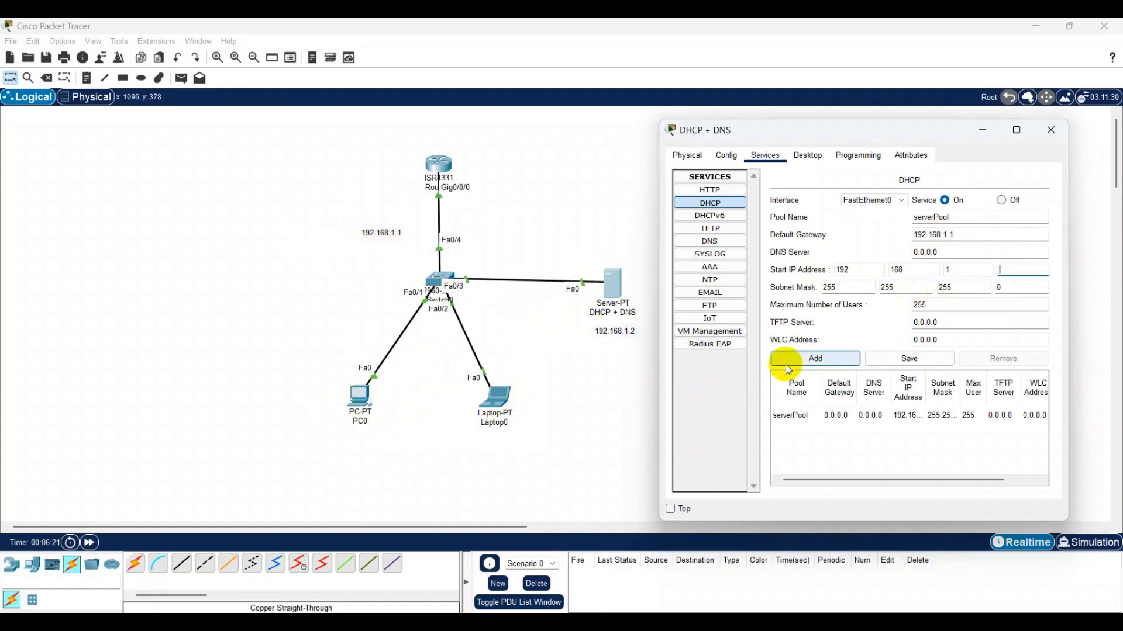
type("3")
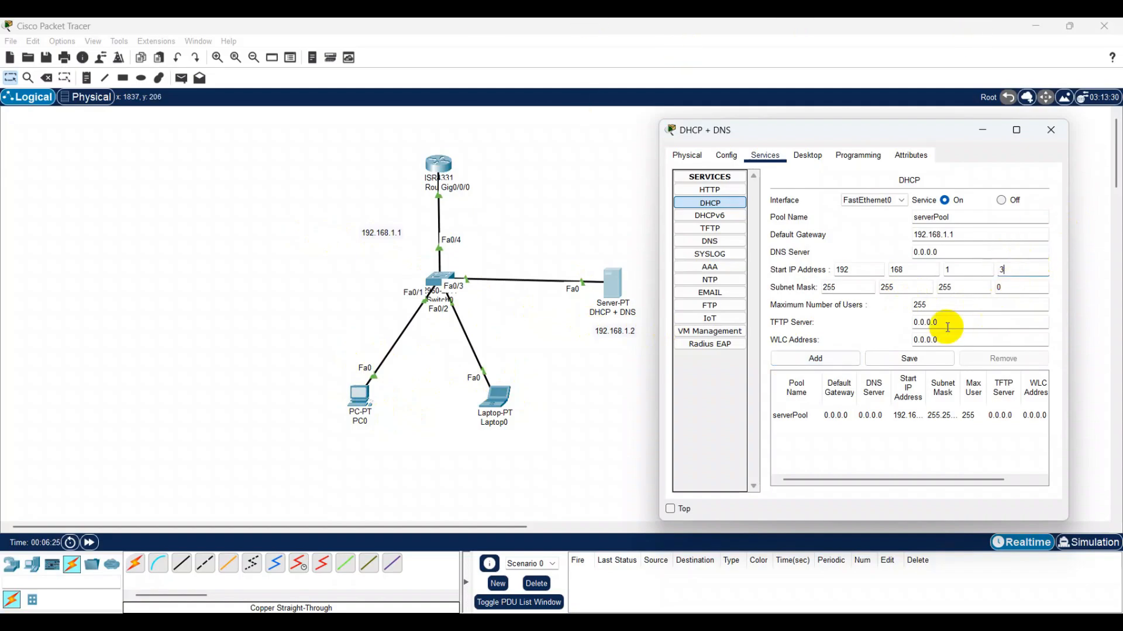
left_click(915, 358)
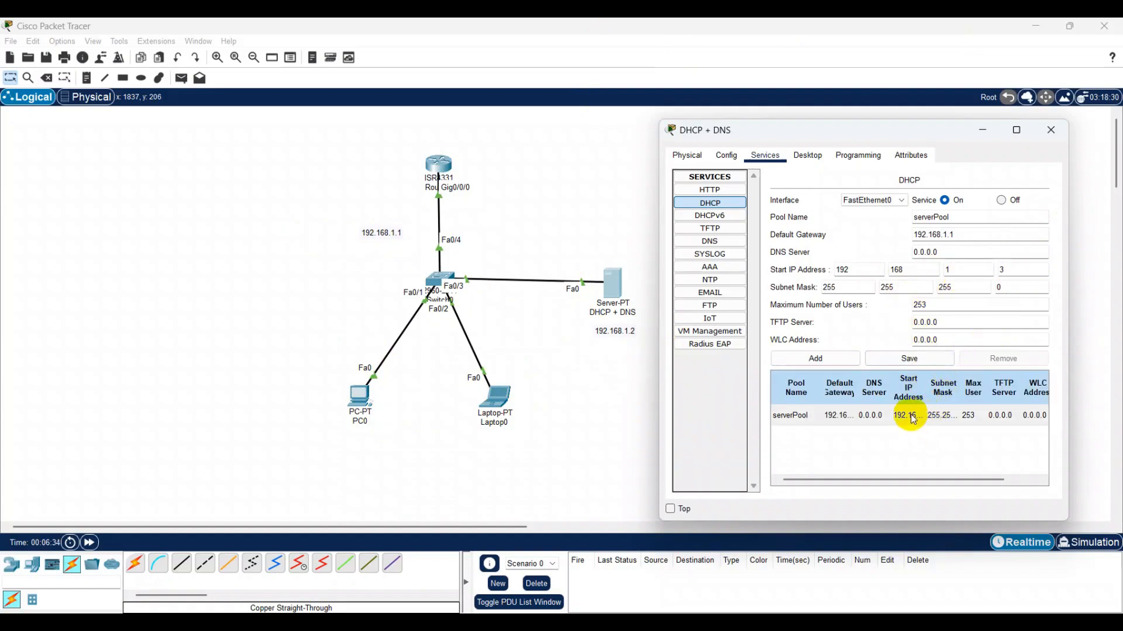
left_click(953, 419)
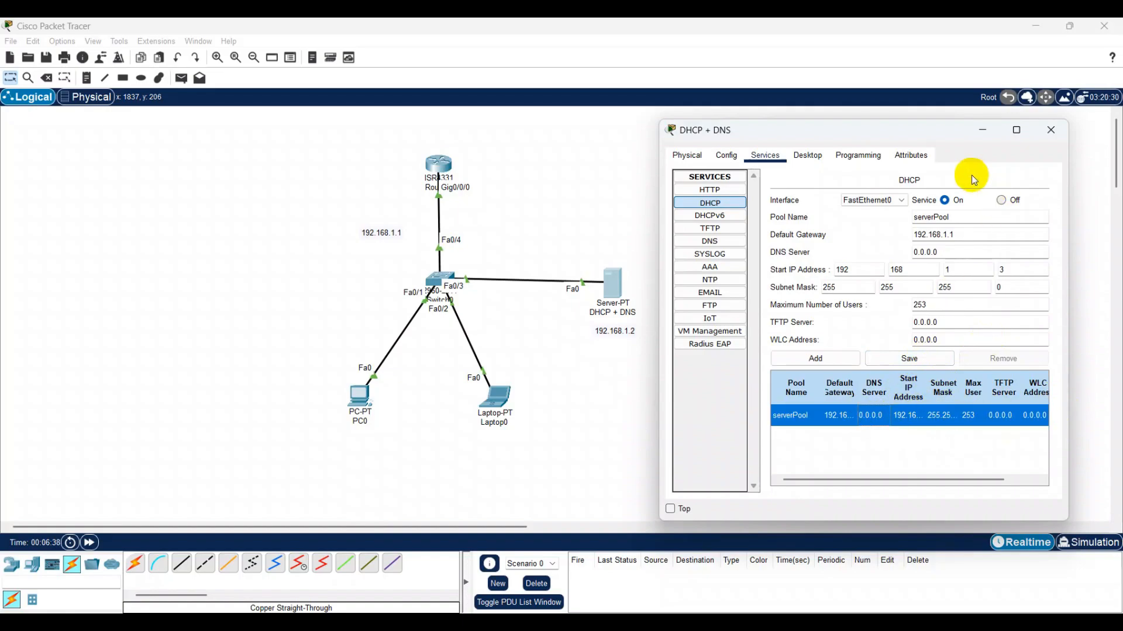
left_click(1050, 133)
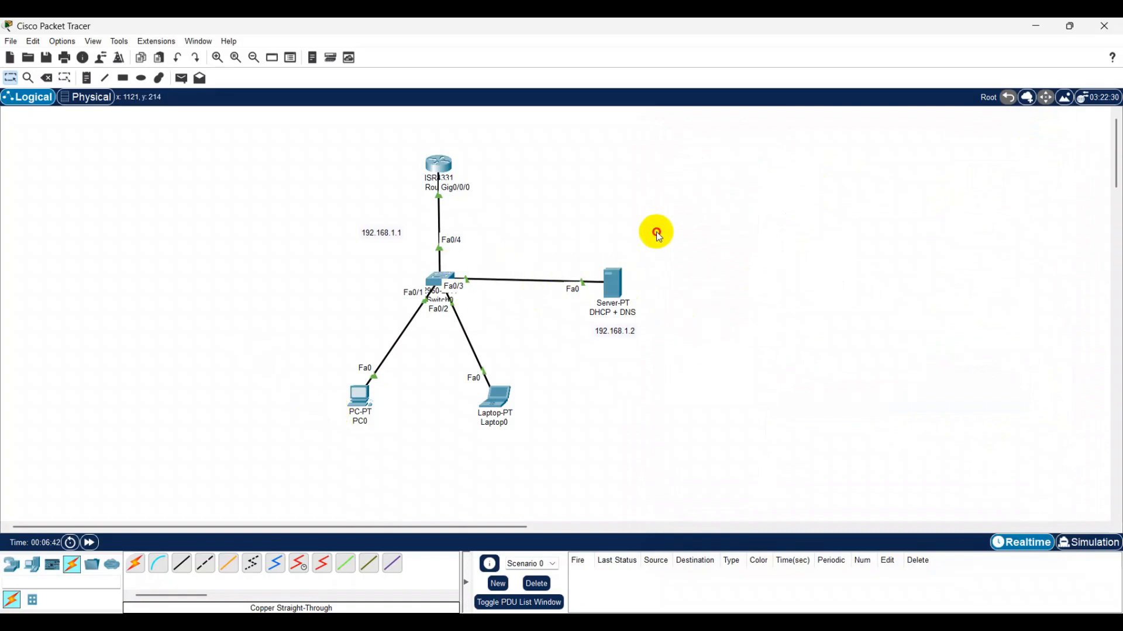
Switch PC0's FastEthernet0 IP configuration from static to DHCP and close its settings
left_click(354, 397)
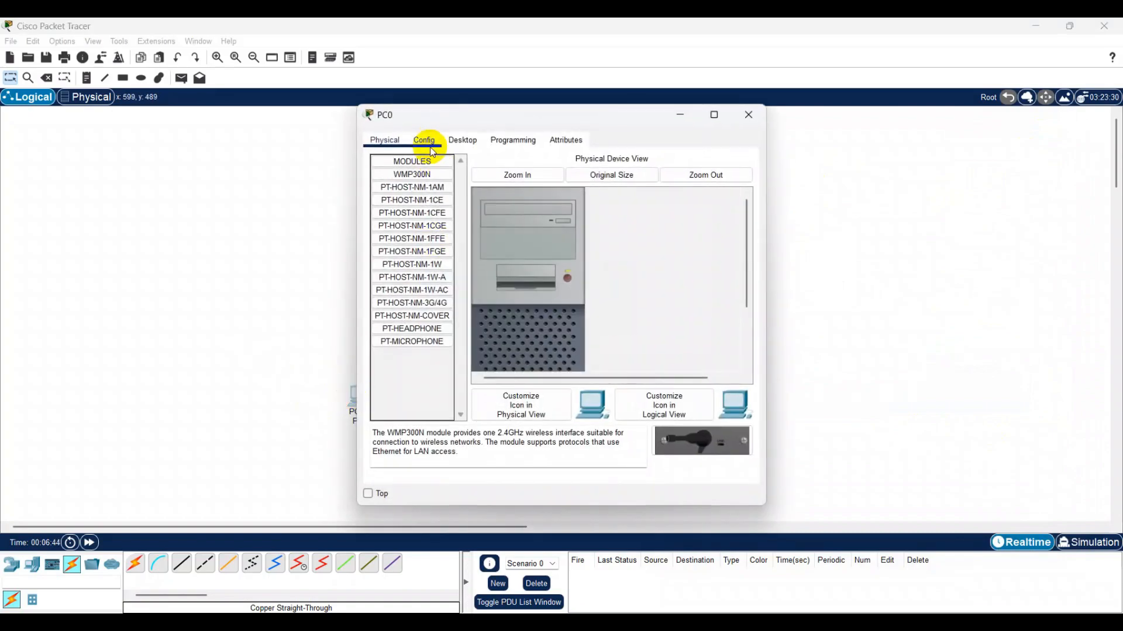
left_click(459, 142)
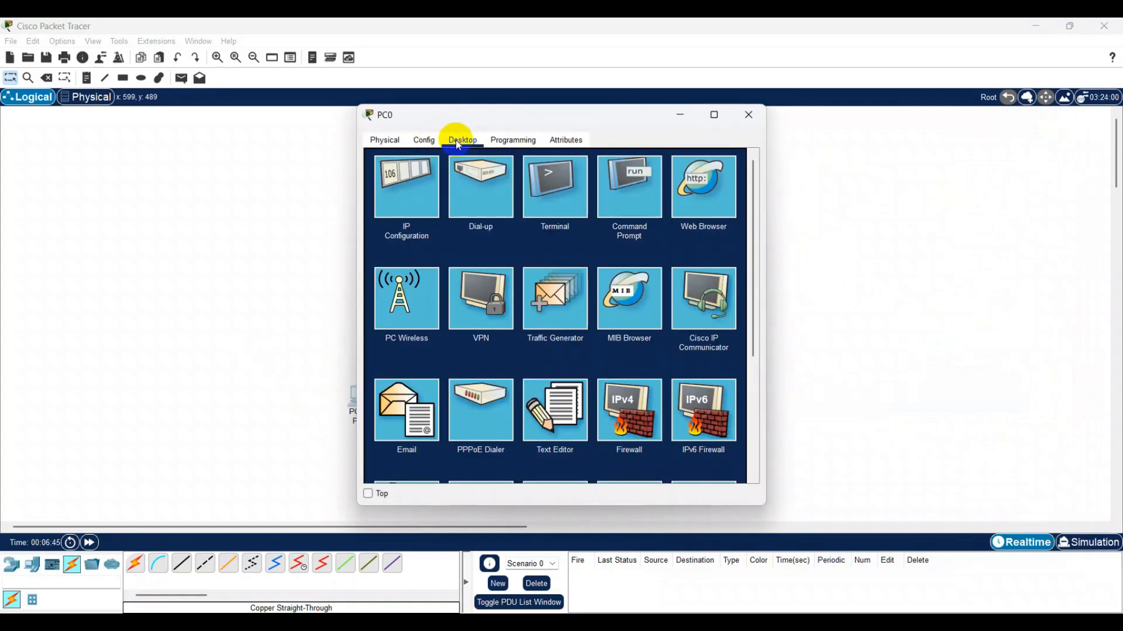
left_click(412, 196)
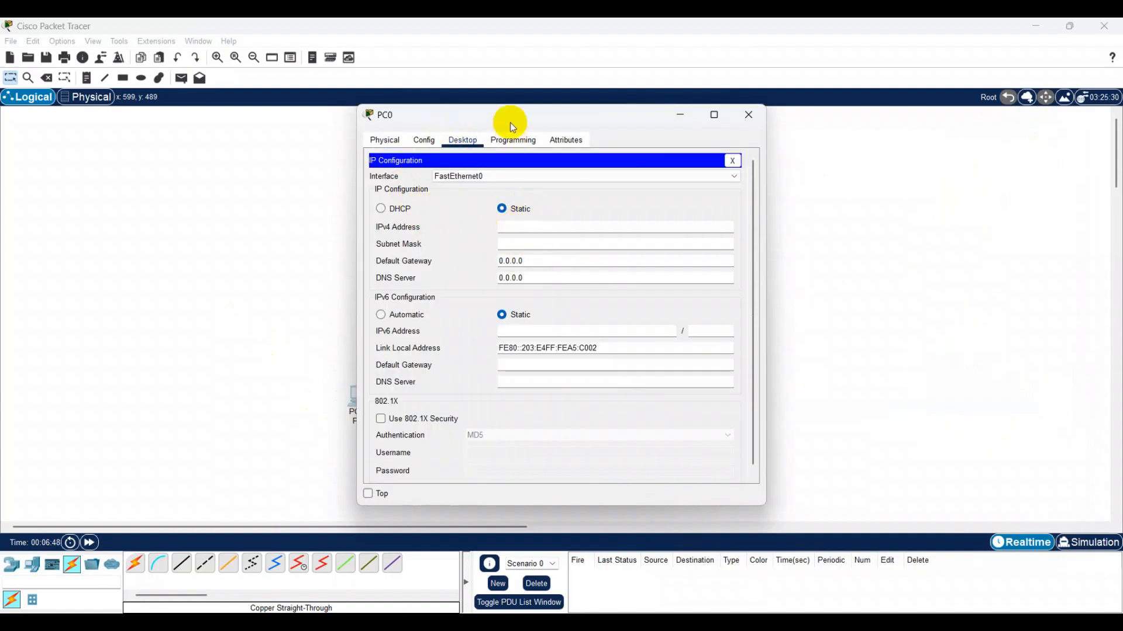
left_click_drag(509, 120, 827, 104)
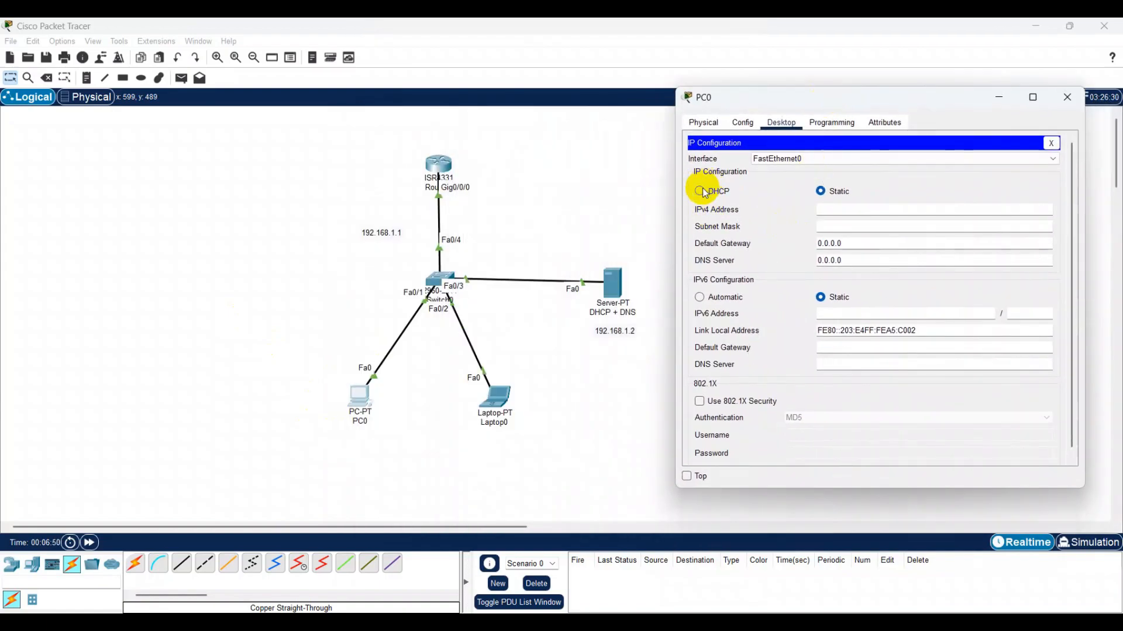
left_click(705, 191)
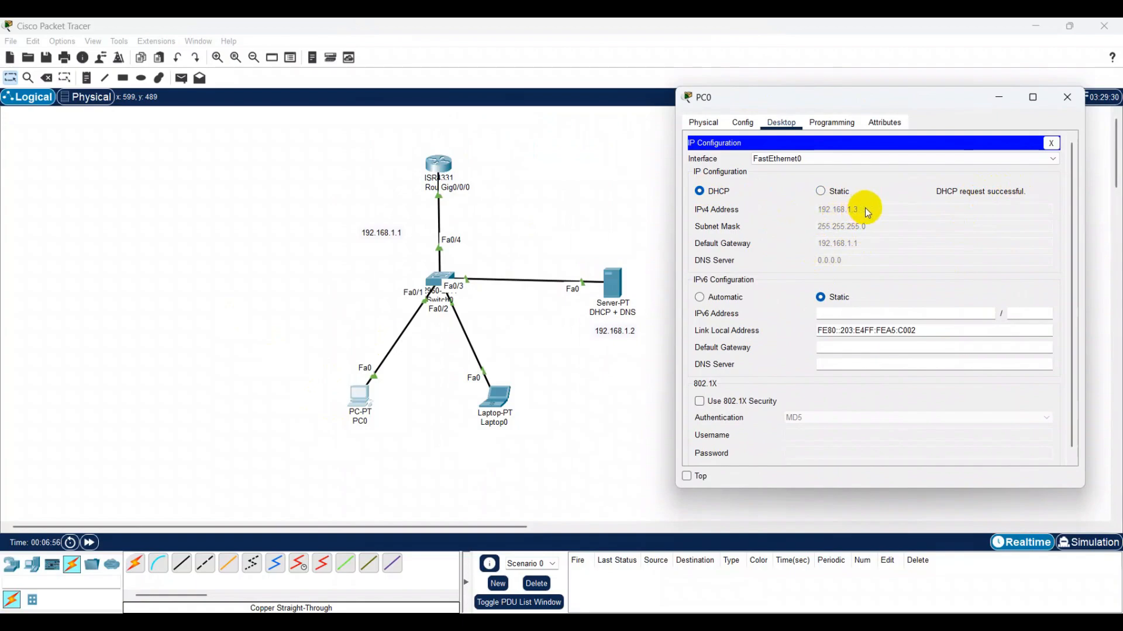
left_click(821, 221)
left_click(1059, 103)
Switch Laptop0's FastEthernet0 IP configuration to DHCP and close its settings
left_click(499, 395)
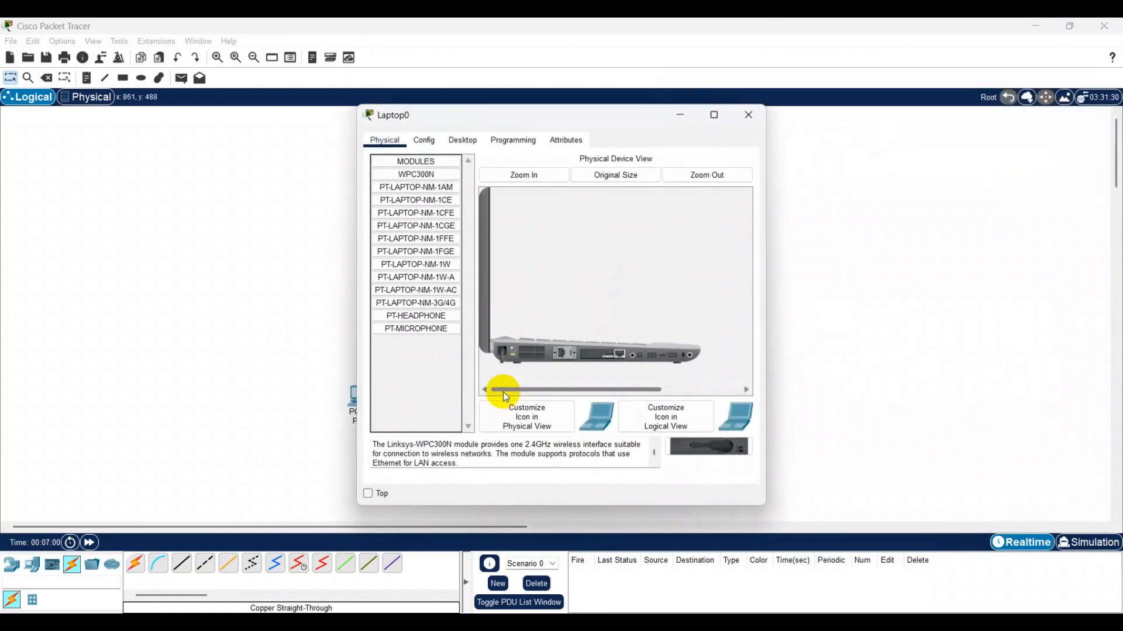
left_click(425, 141)
left_click(462, 140)
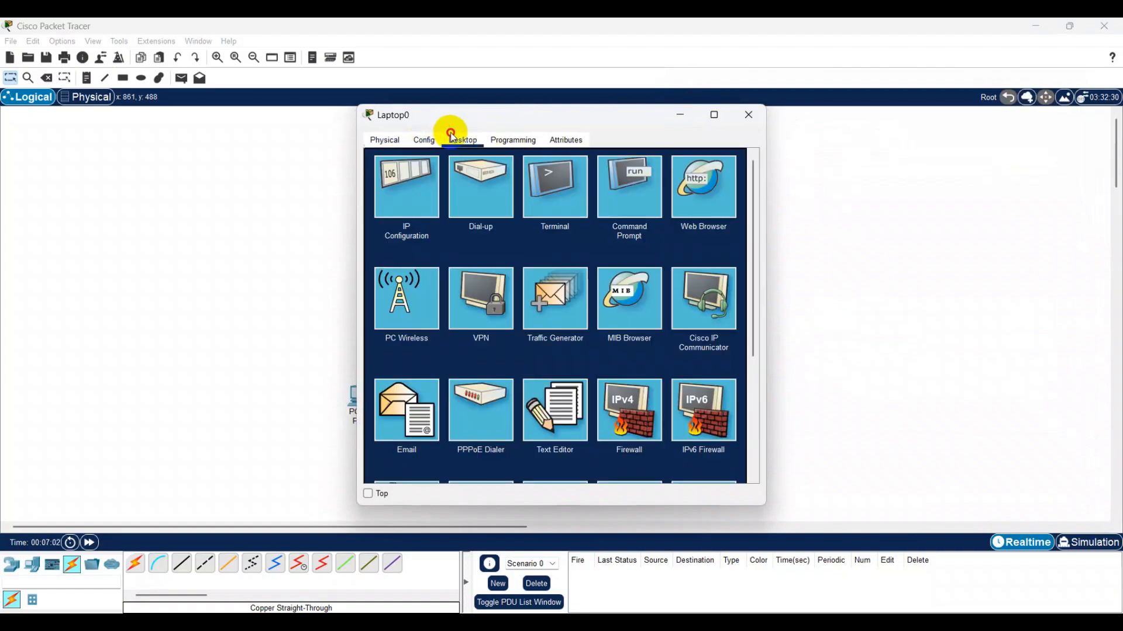
left_click(416, 226)
left_click(383, 209)
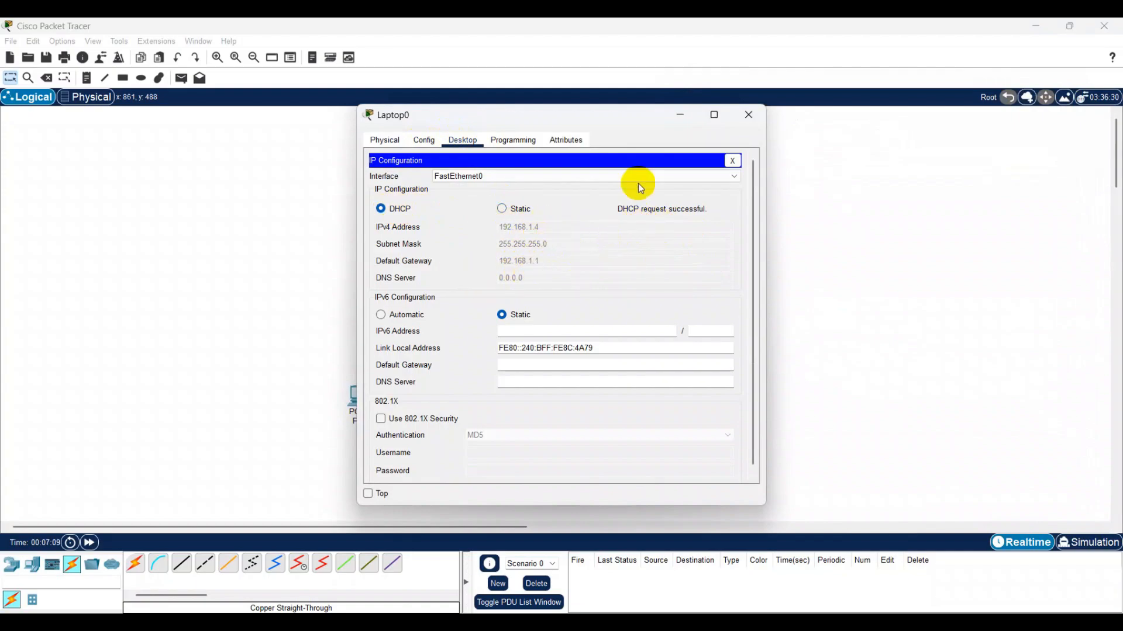
left_click(744, 121)
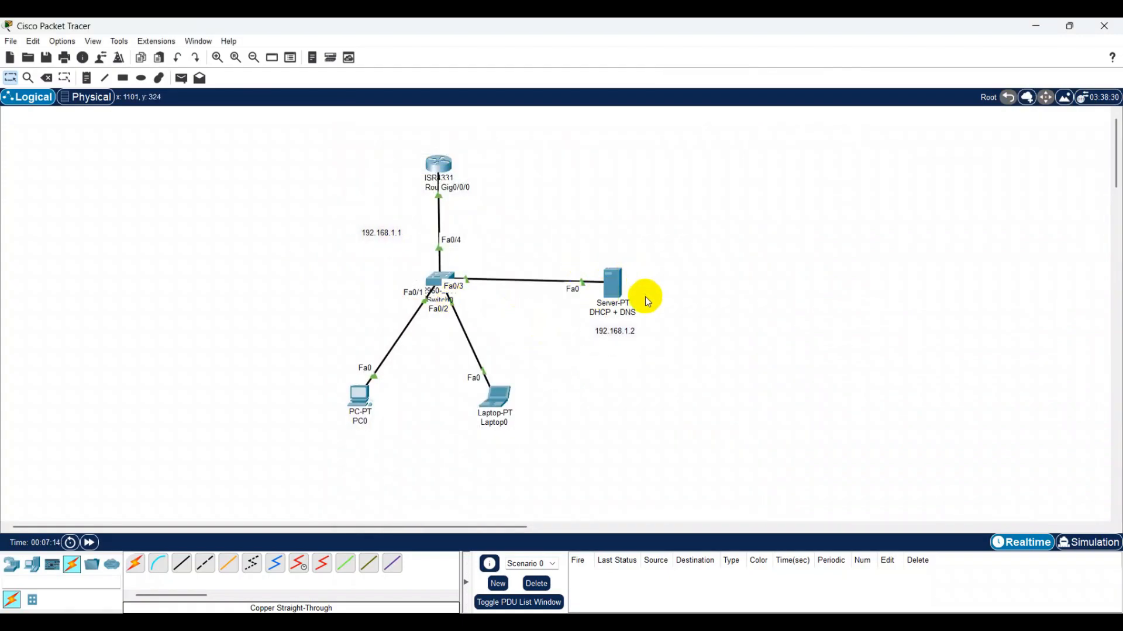
Open the server's DNS service settings and turn the DNS service on
left_click(613, 280)
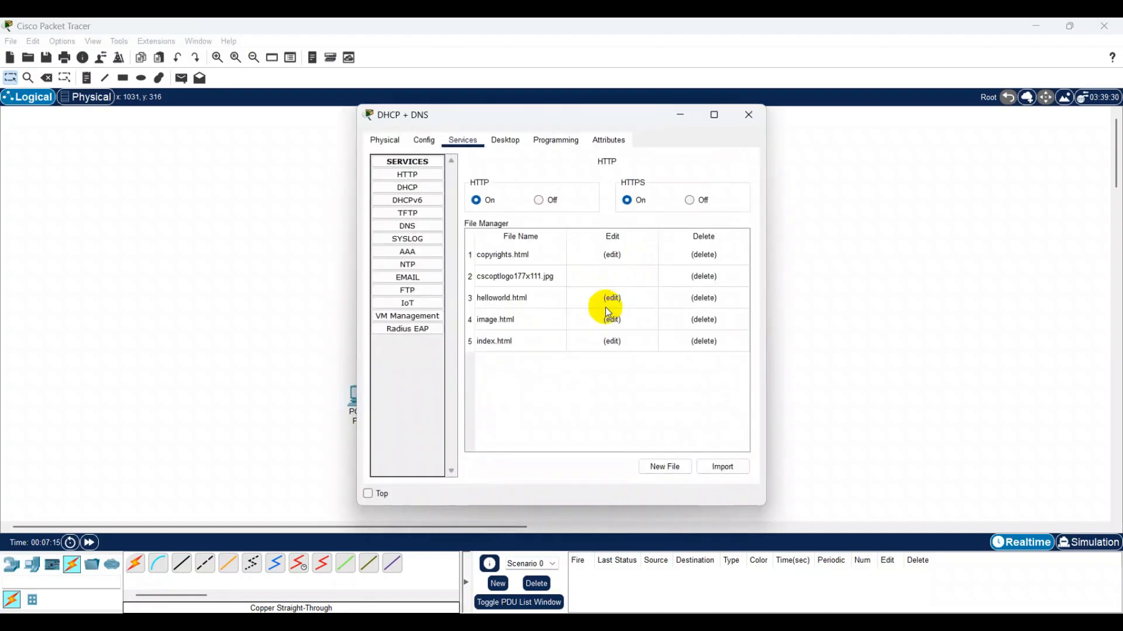
left_click_drag(577, 119, 893, 104)
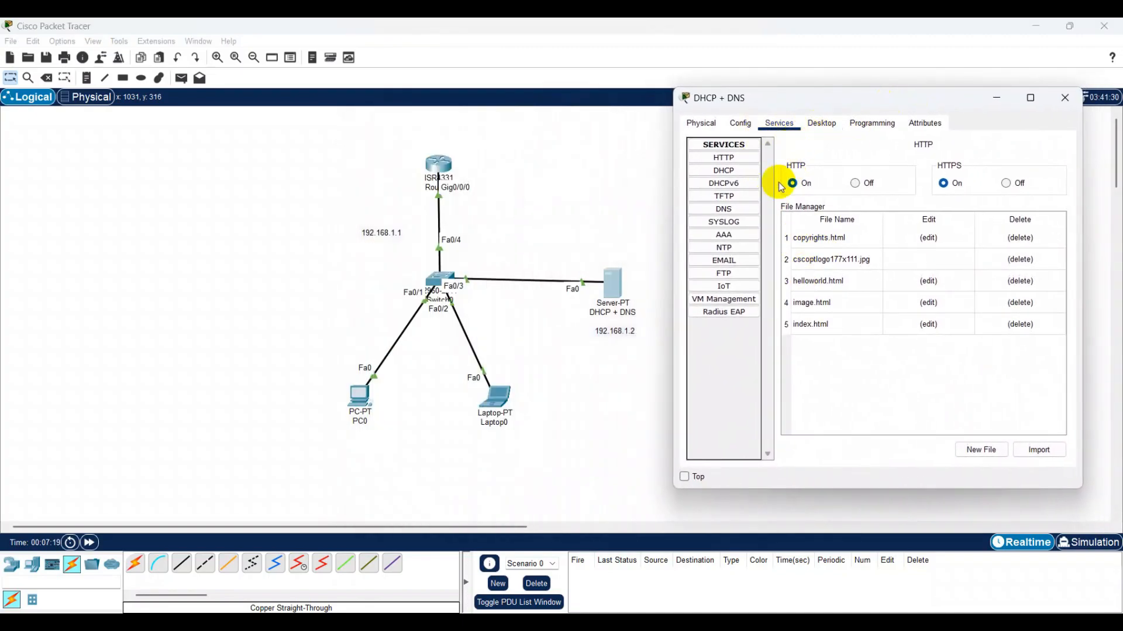
left_click(724, 209)
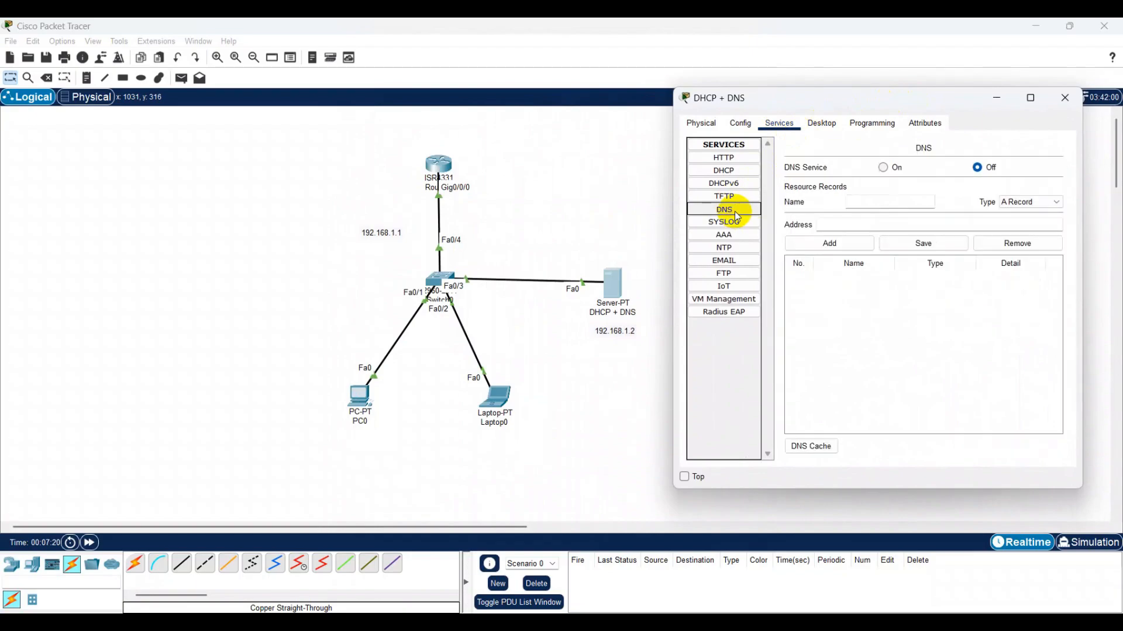
left_click(883, 167)
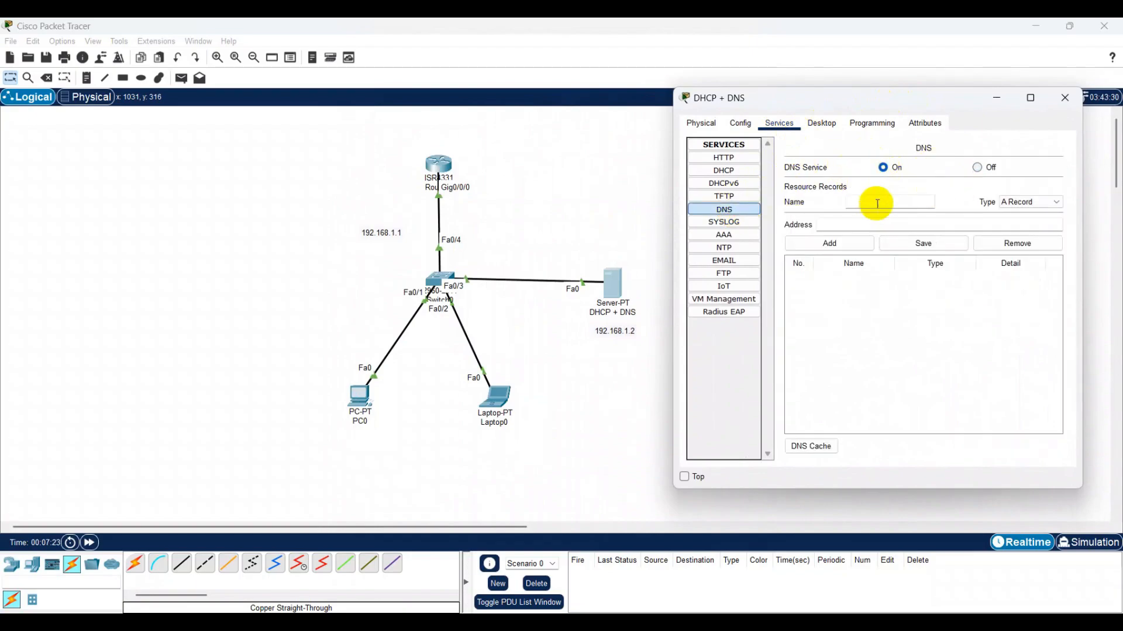
Add a DNS A record that maps the name fb.com to the address 10.10.10.1
left_click(874, 204)
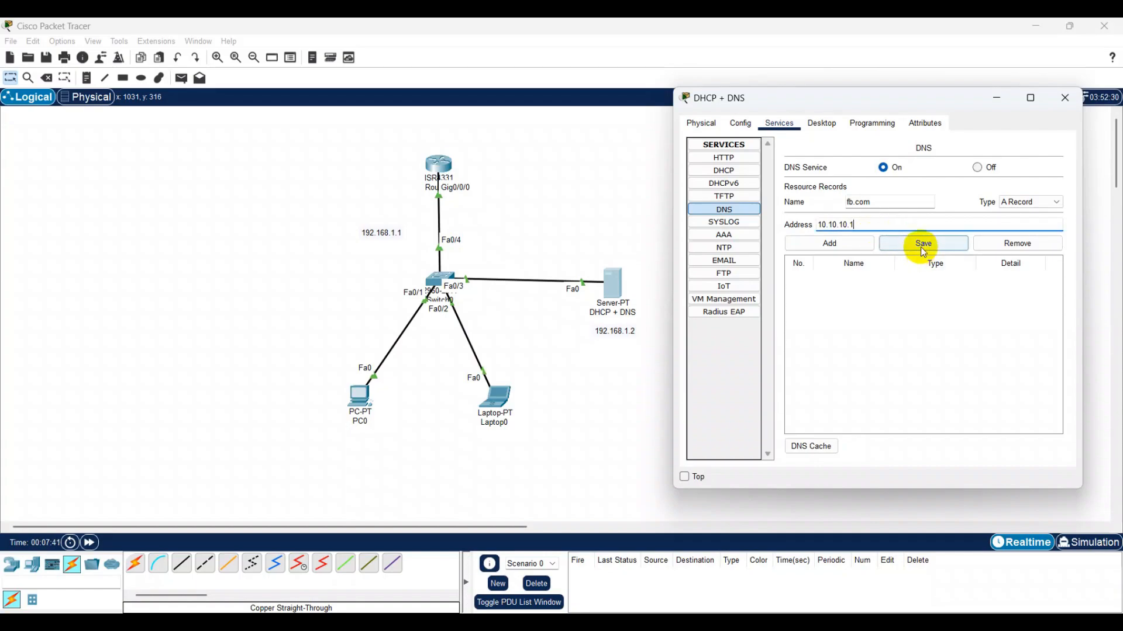
left_click(920, 246)
left_click(623, 276)
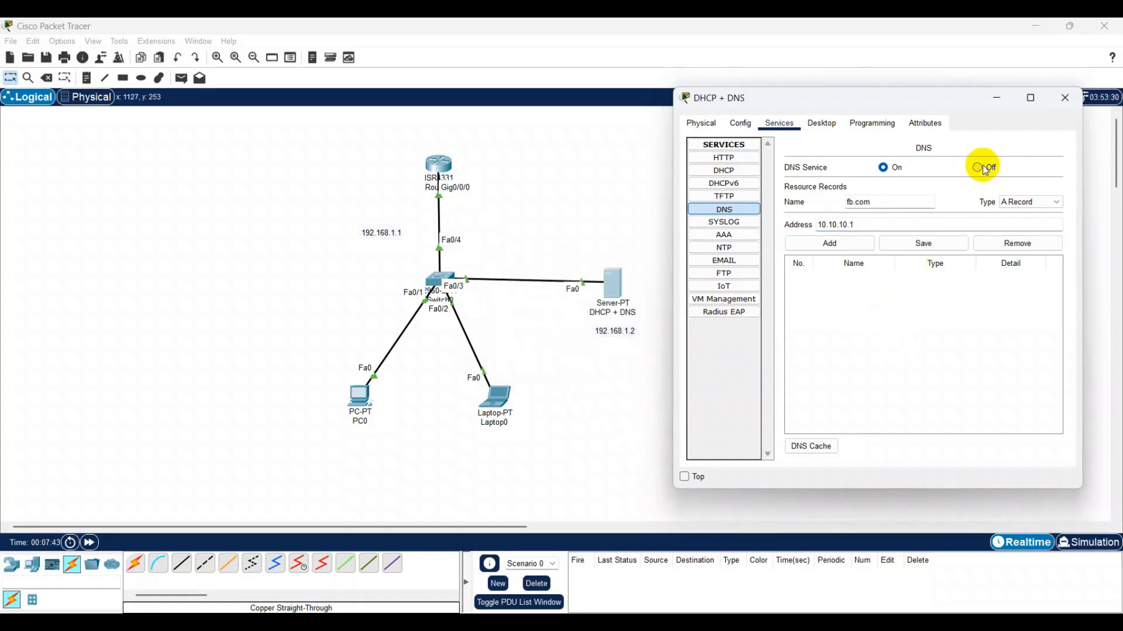
left_click(921, 224)
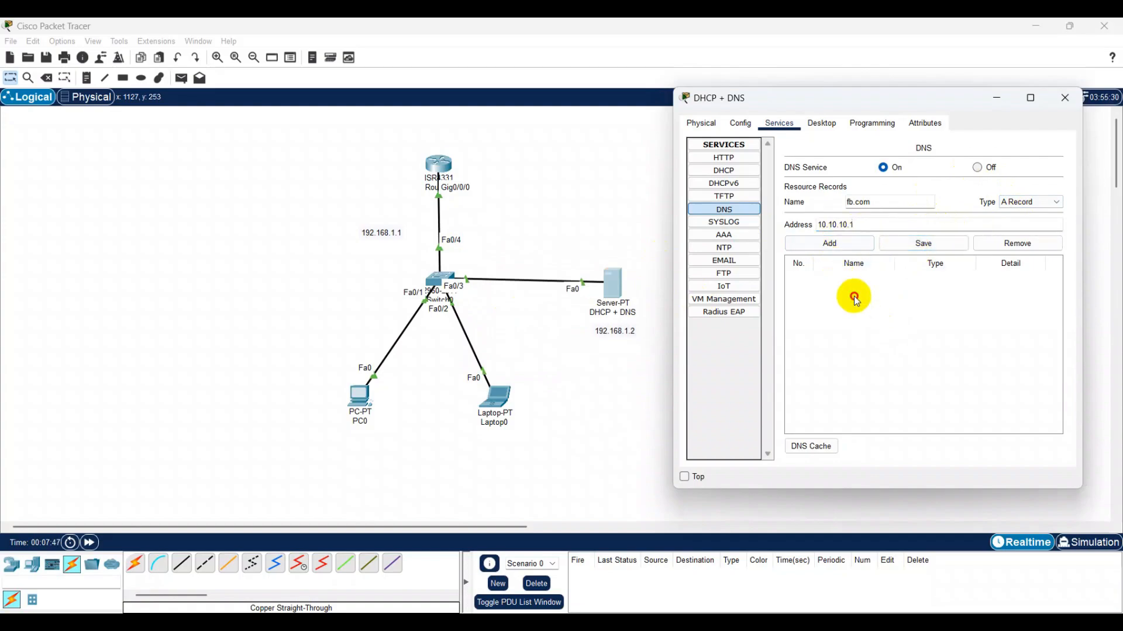
left_click(851, 243)
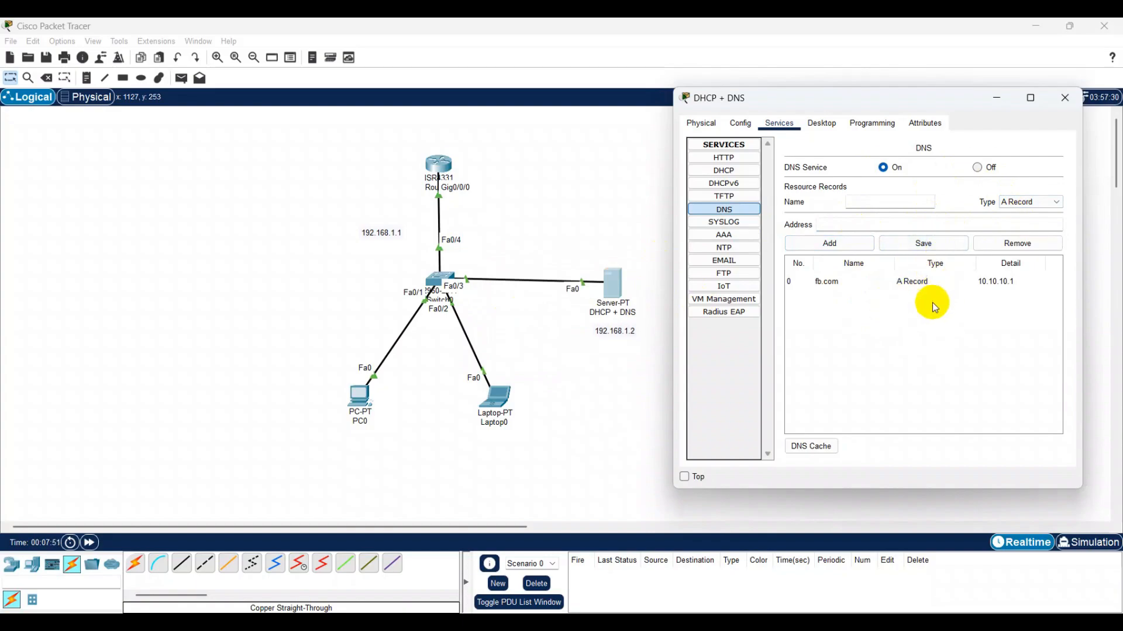
left_click(1009, 280)
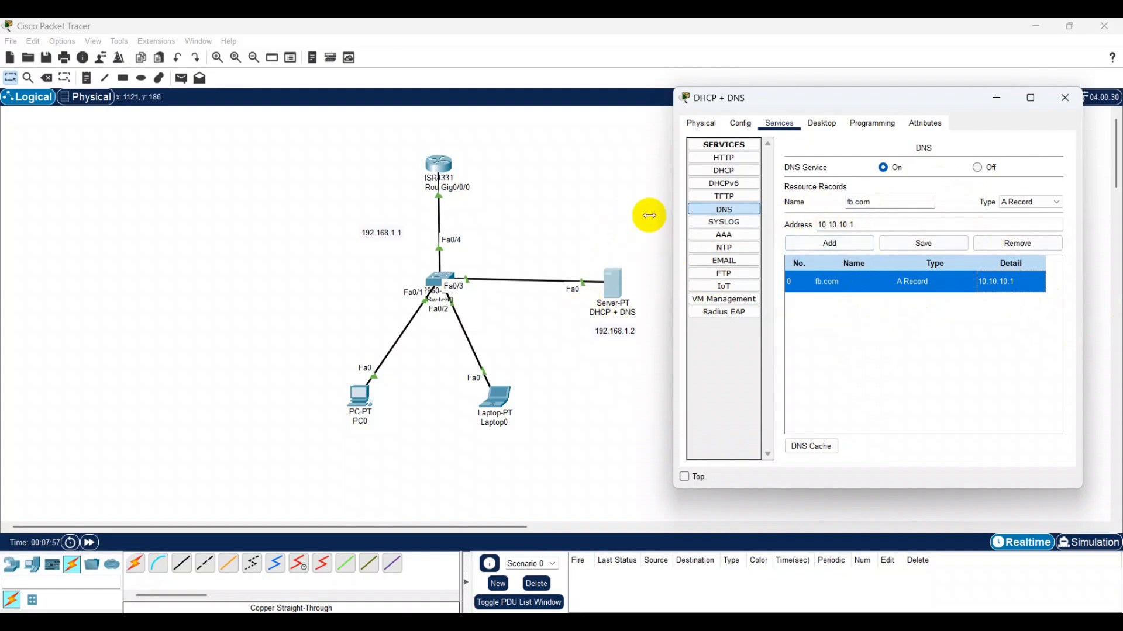
Set the DHCP serverPool's DNS server to 192.168.1.2, save the pool and close the server's settings
left_click(747, 175)
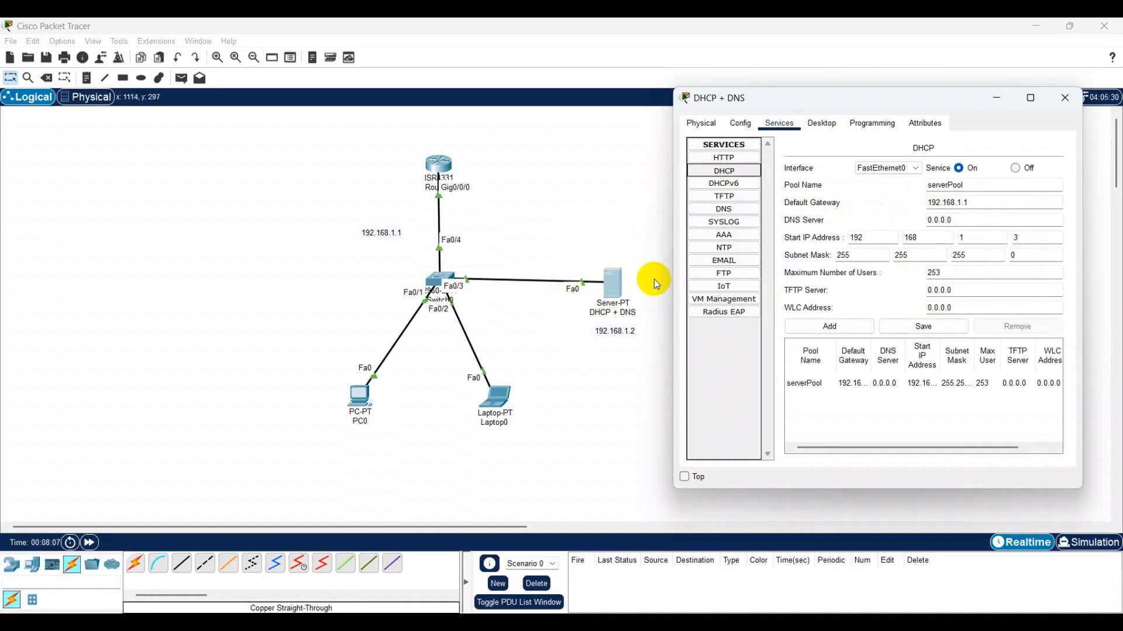
left_click_drag(957, 220, 868, 218)
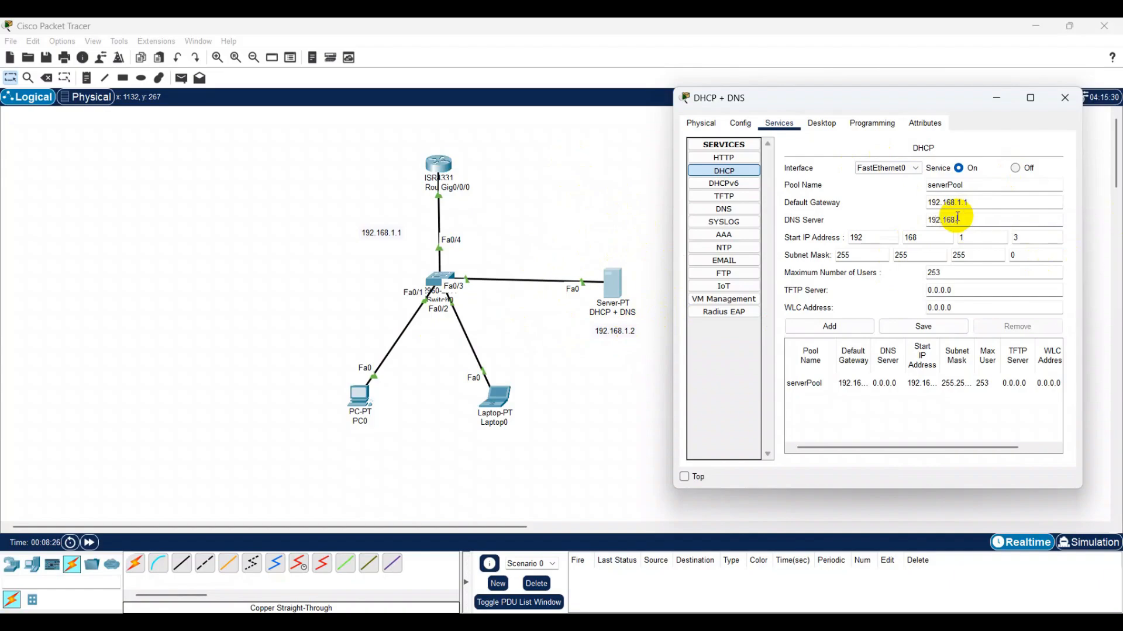
type(".2")
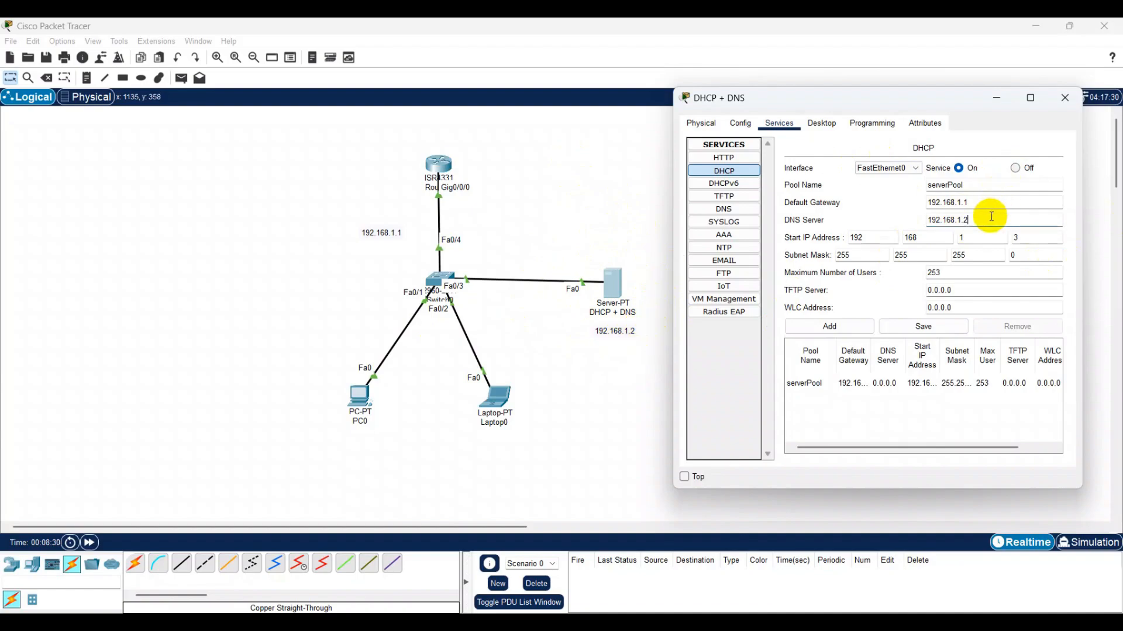
left_click(919, 333)
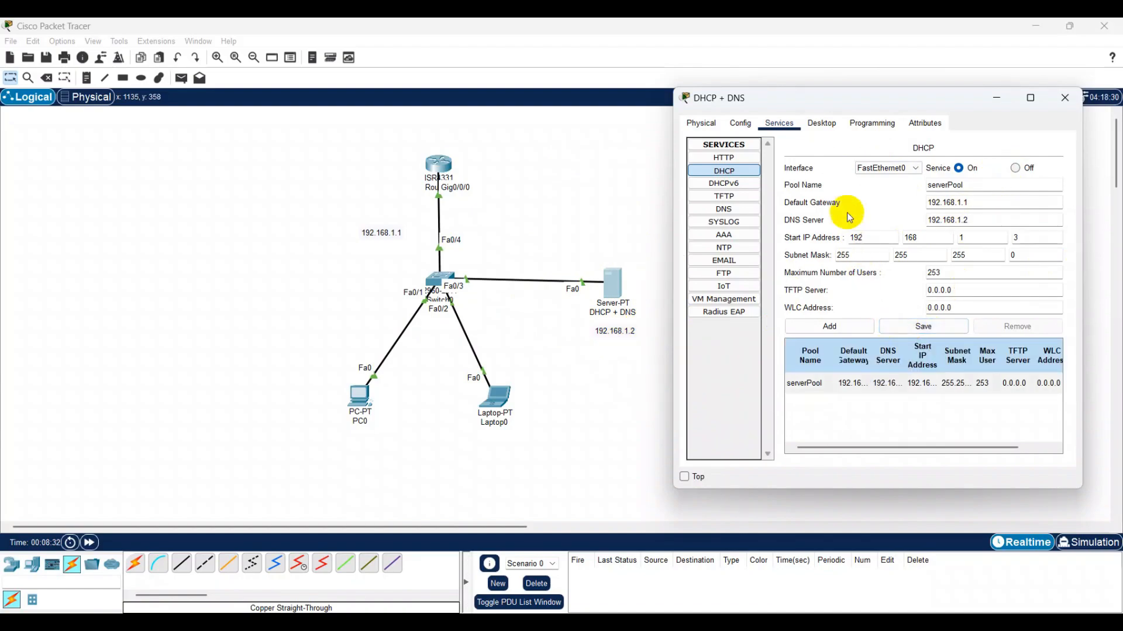
left_click(724, 212)
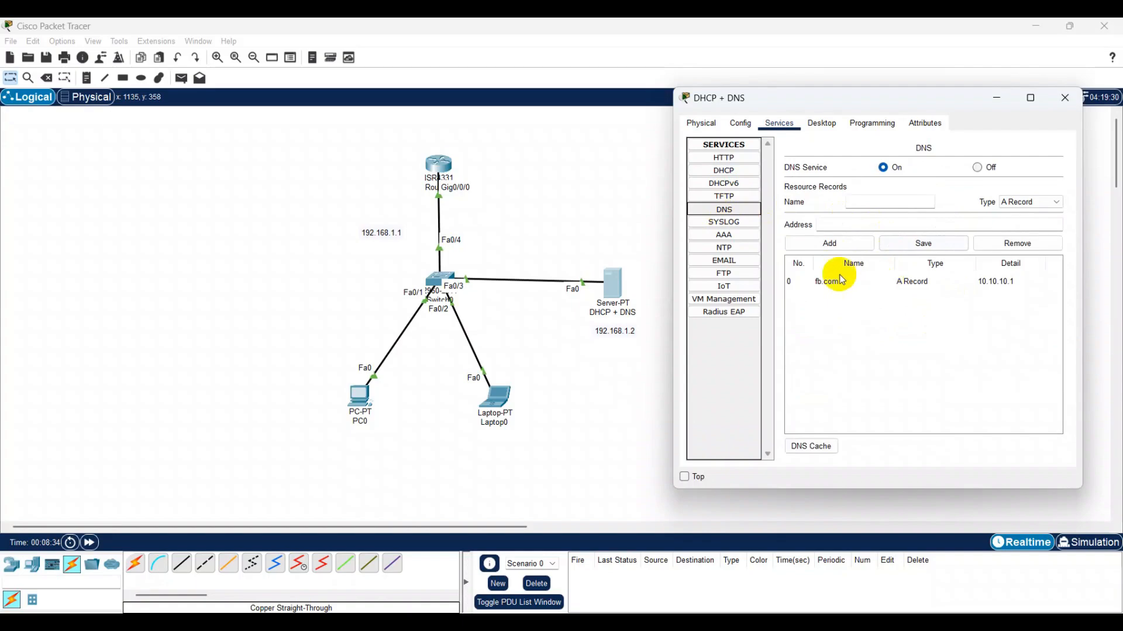
left_click(1065, 99)
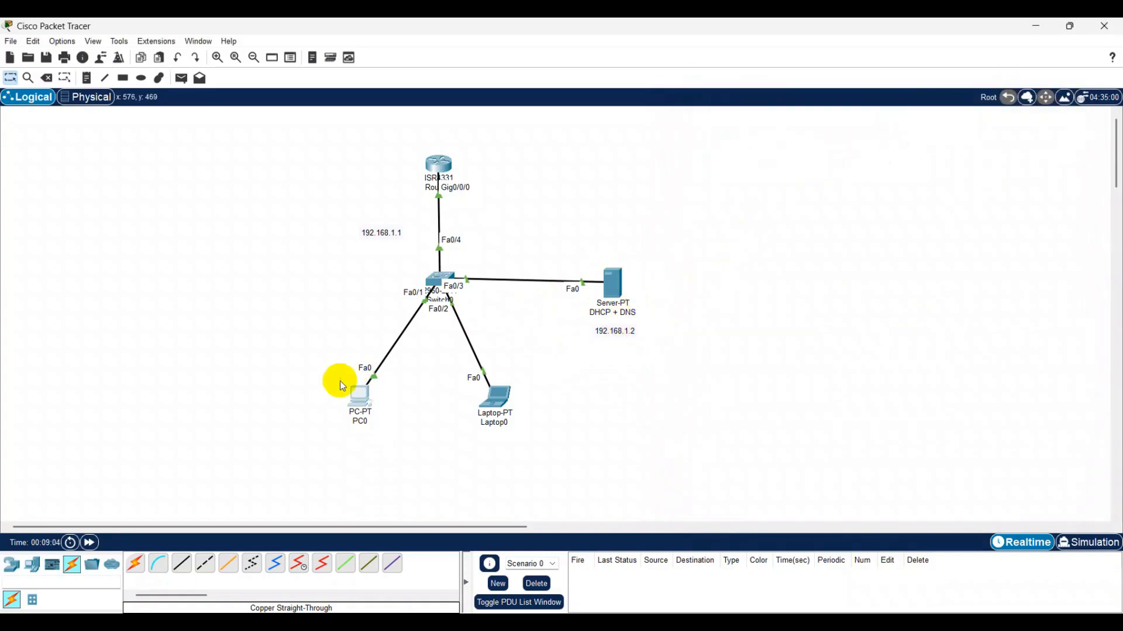
Renew PC0's DHCP configuration by switching it to static and back to DHCP, and close its settings
left_click(355, 409)
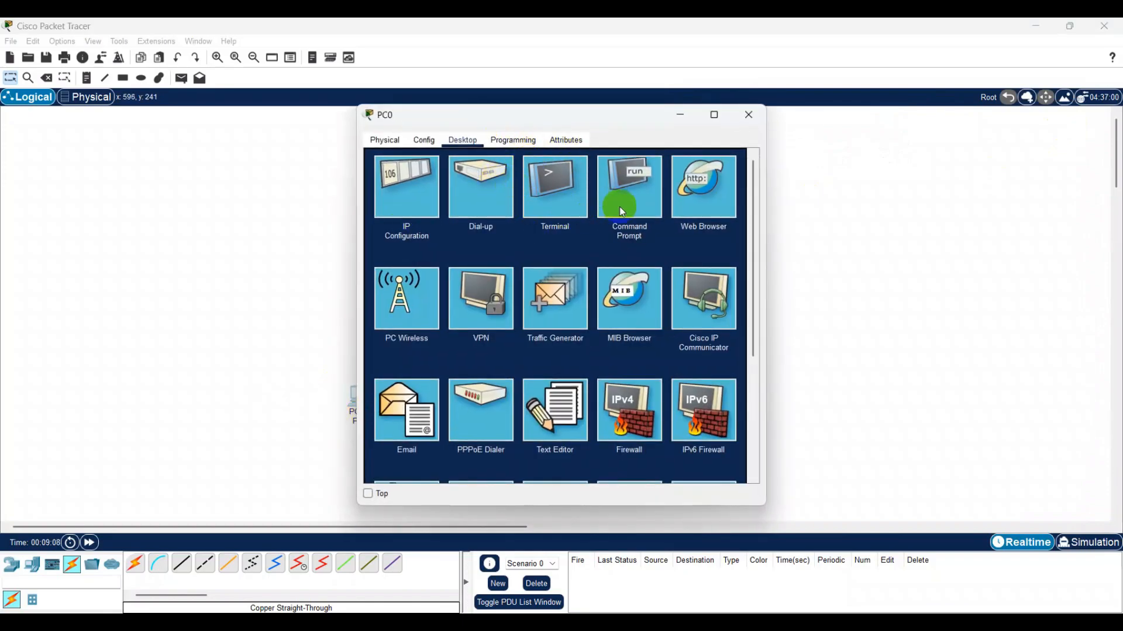
left_click(419, 196)
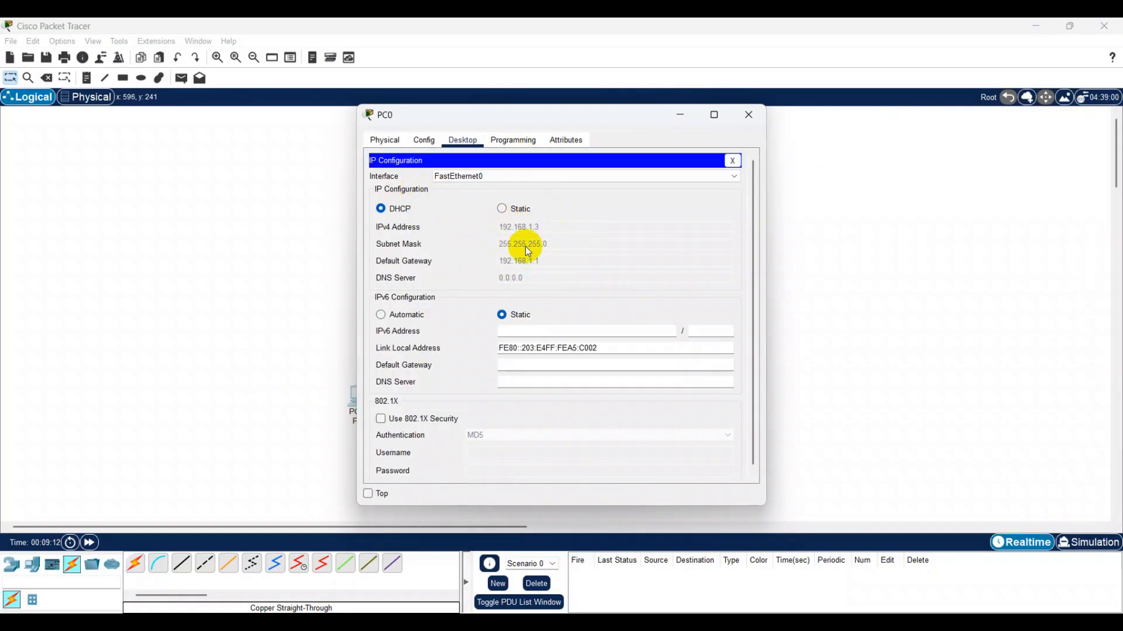
left_click(502, 209)
left_click(381, 209)
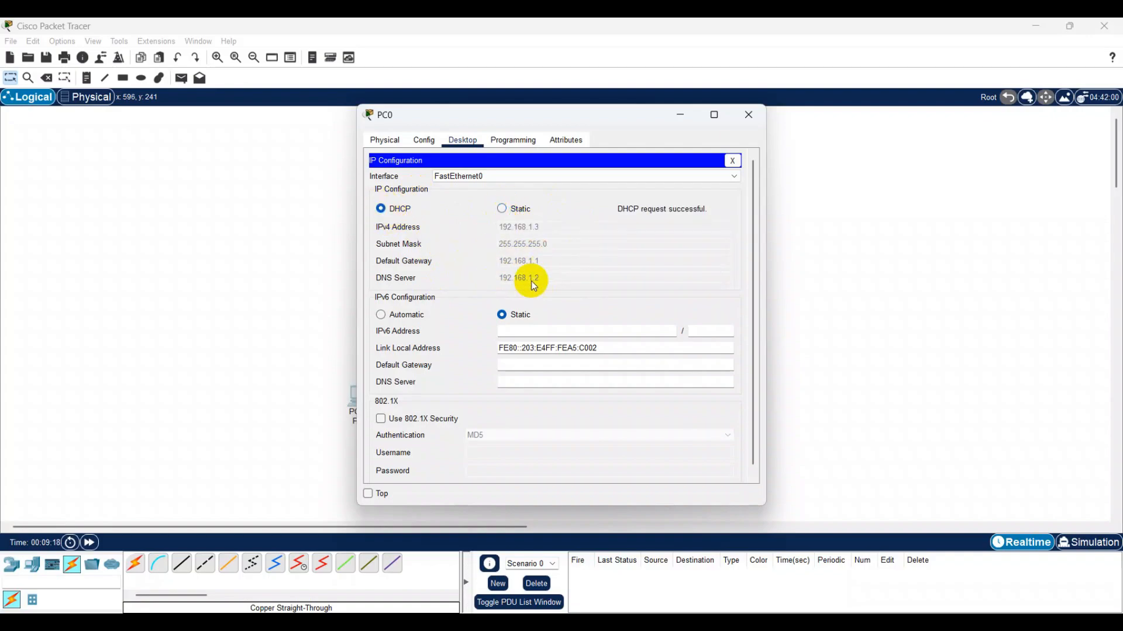
left_click(748, 114)
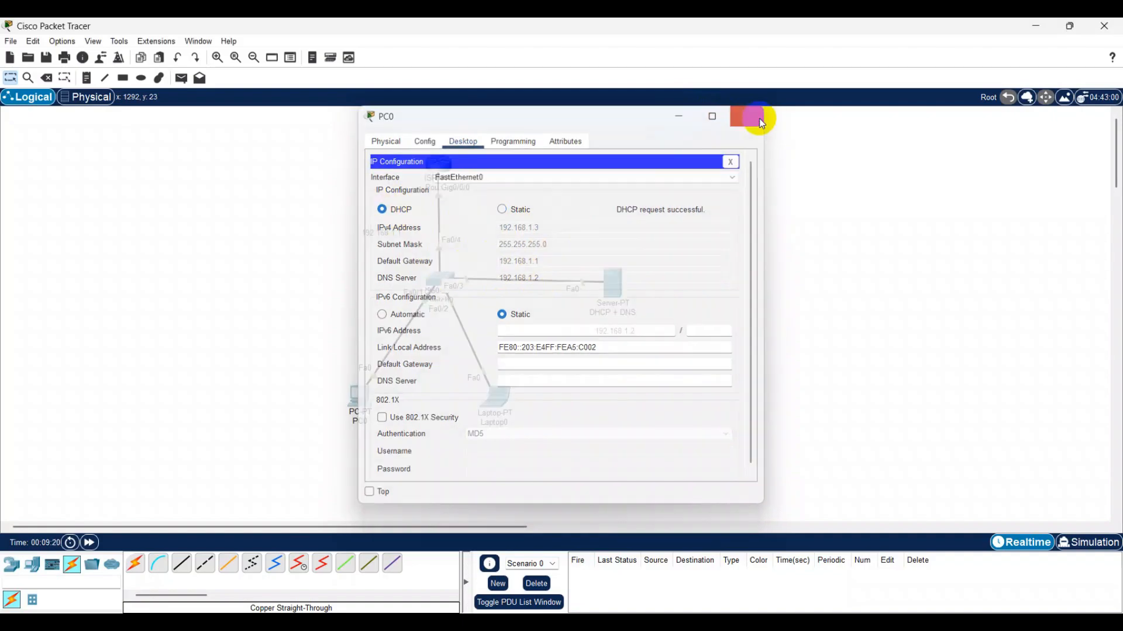
Renew Laptop0's DHCP configuration by switching it to static and back to DHCP, and close its settings
left_click(510, 419)
left_click(432, 184)
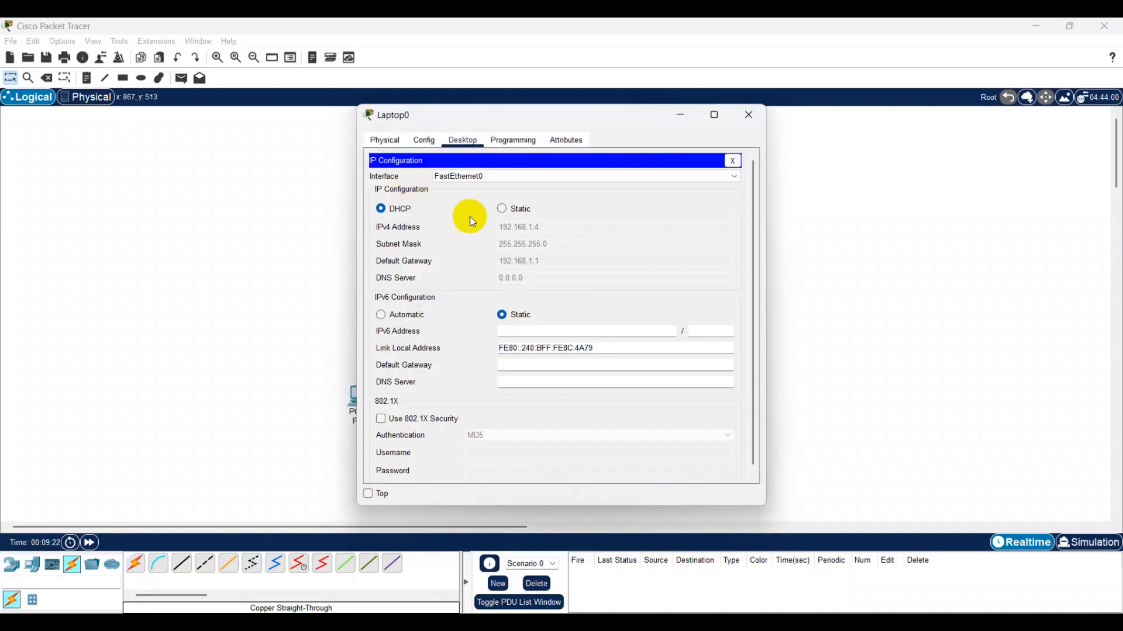
left_click(491, 218)
left_click(397, 209)
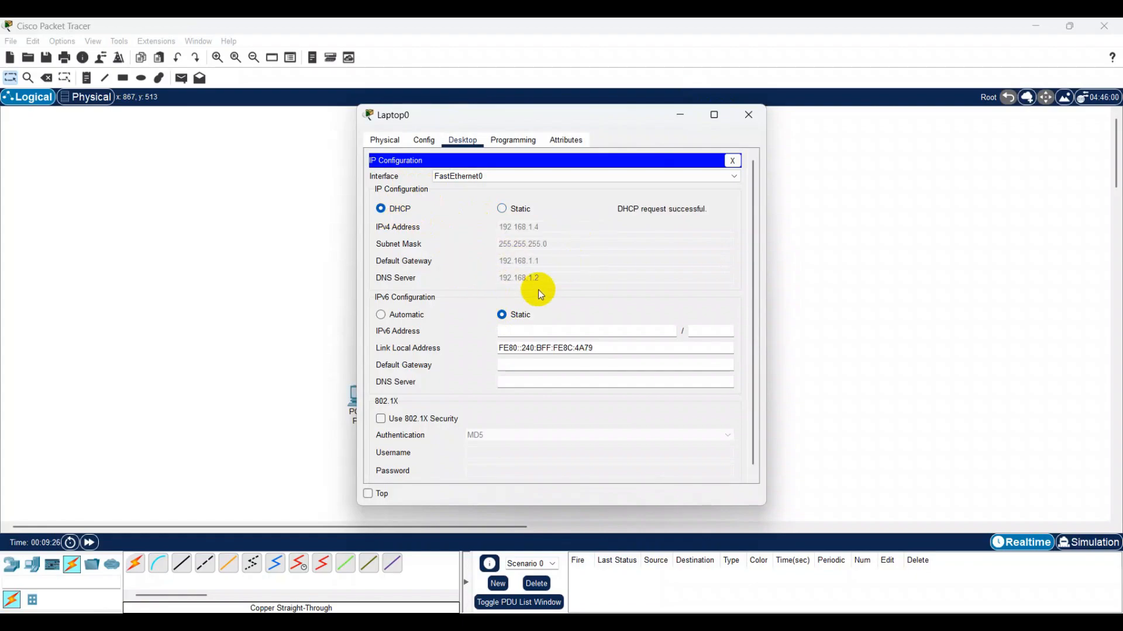
left_click(748, 114)
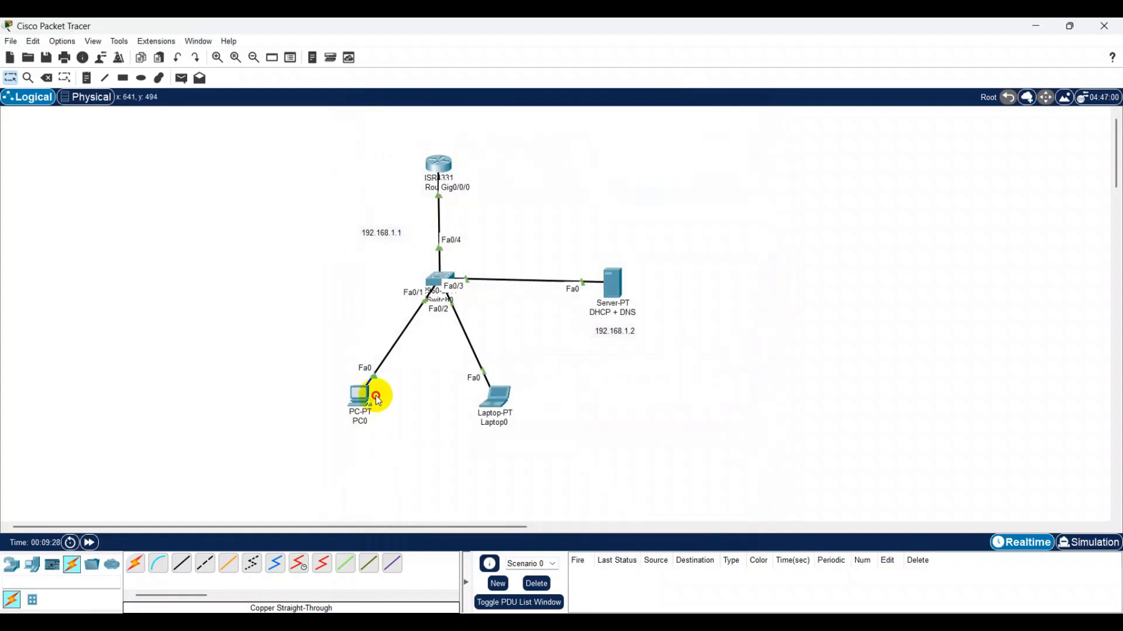
Ping fb.com from Laptop0's command prompt, check which address the name resolves to, and close the laptop's window
left_click(491, 397)
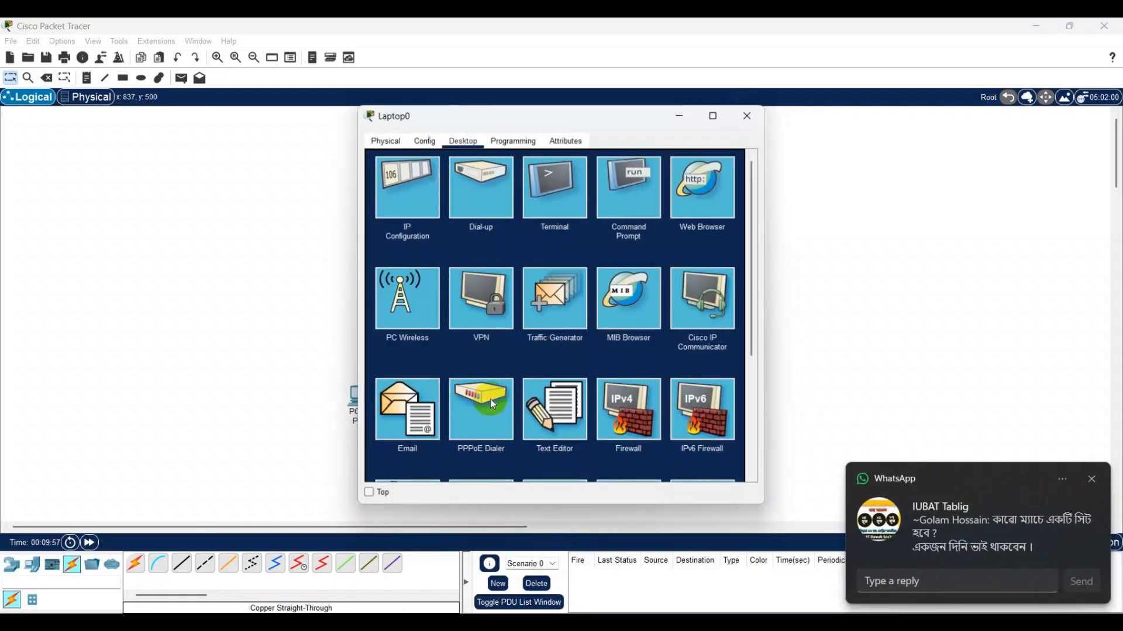
left_click(1092, 479)
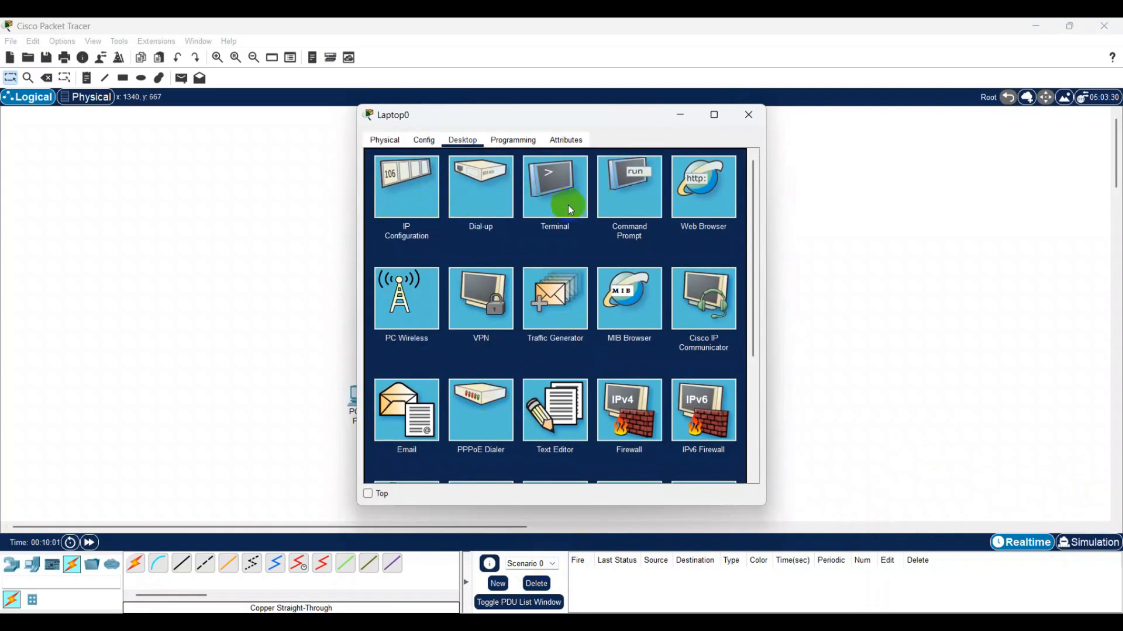
left_click(617, 232)
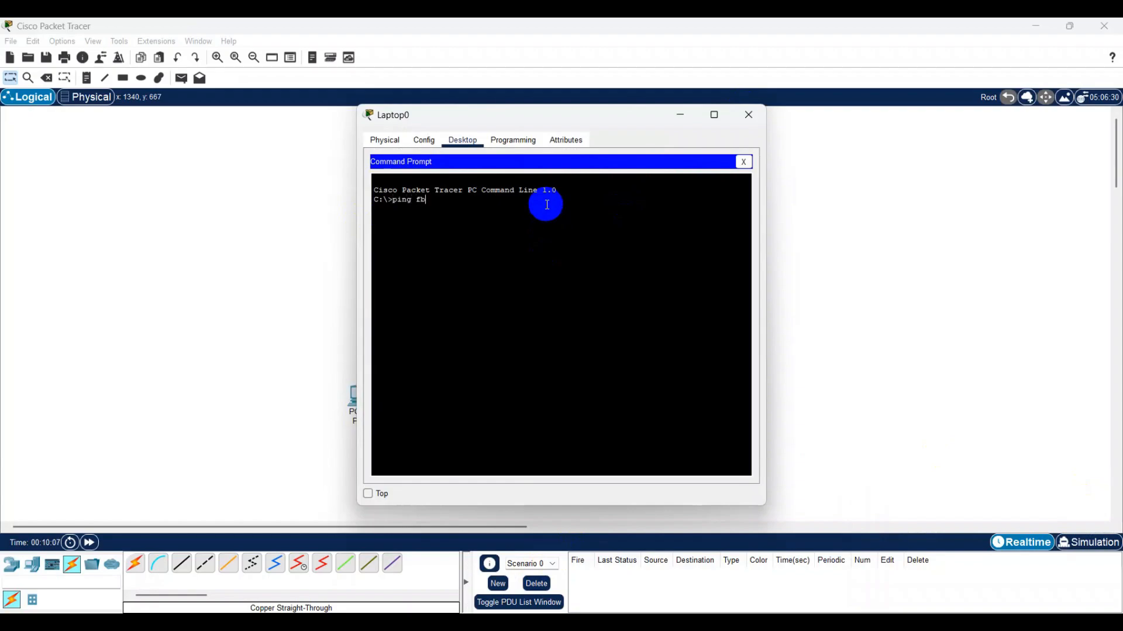
key("Return")
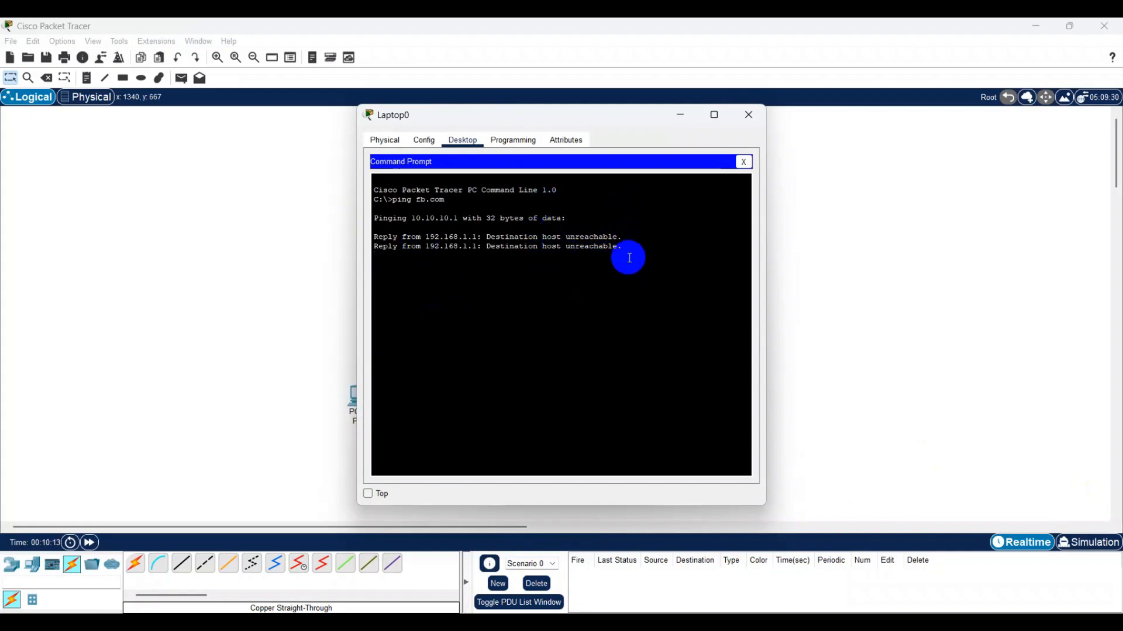
left_click_drag(460, 221, 414, 220)
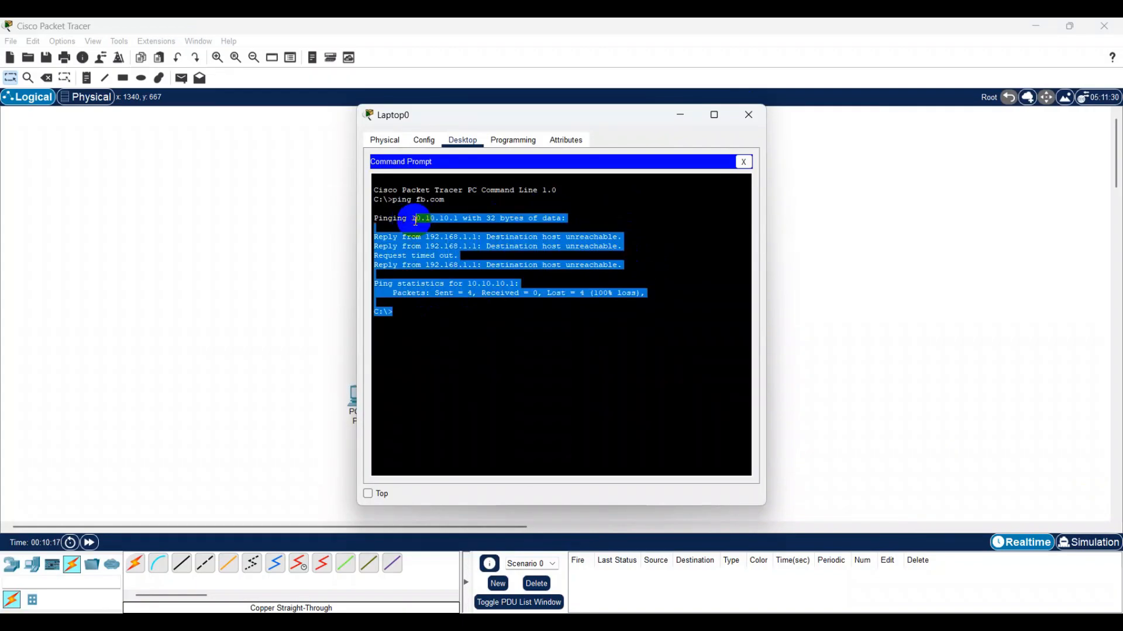
left_click(433, 225)
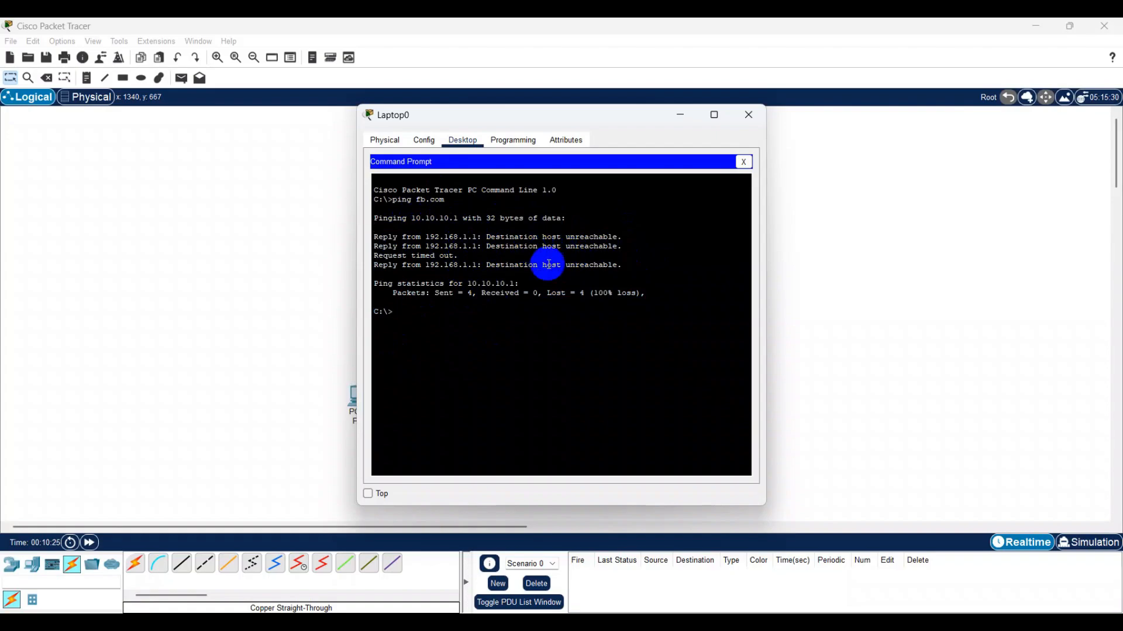
left_click(738, 162)
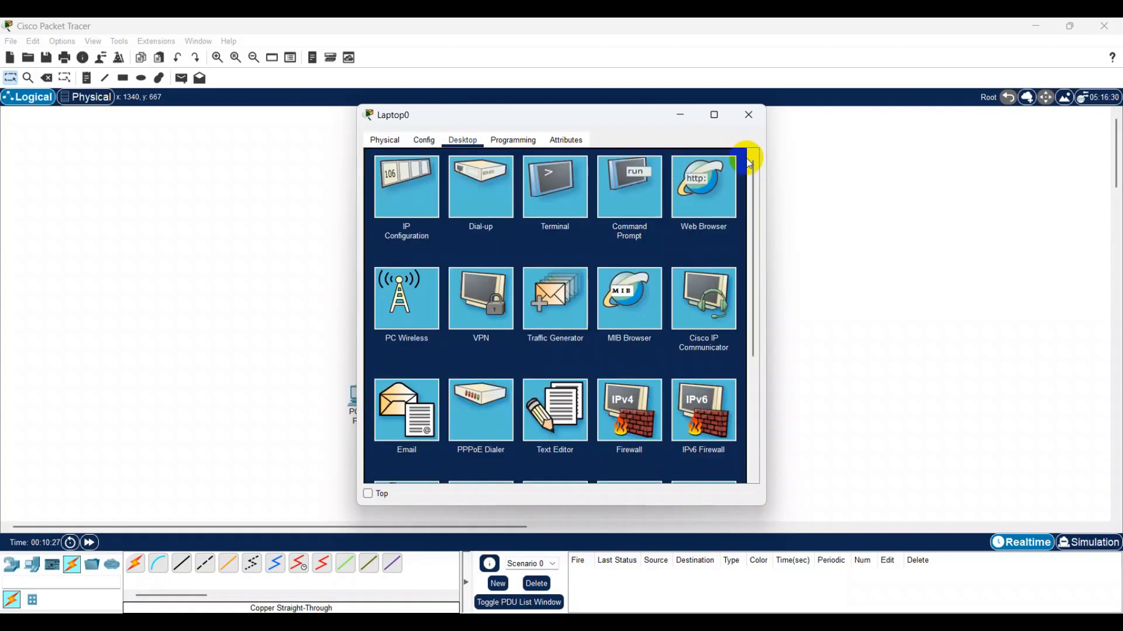
left_click(748, 115)
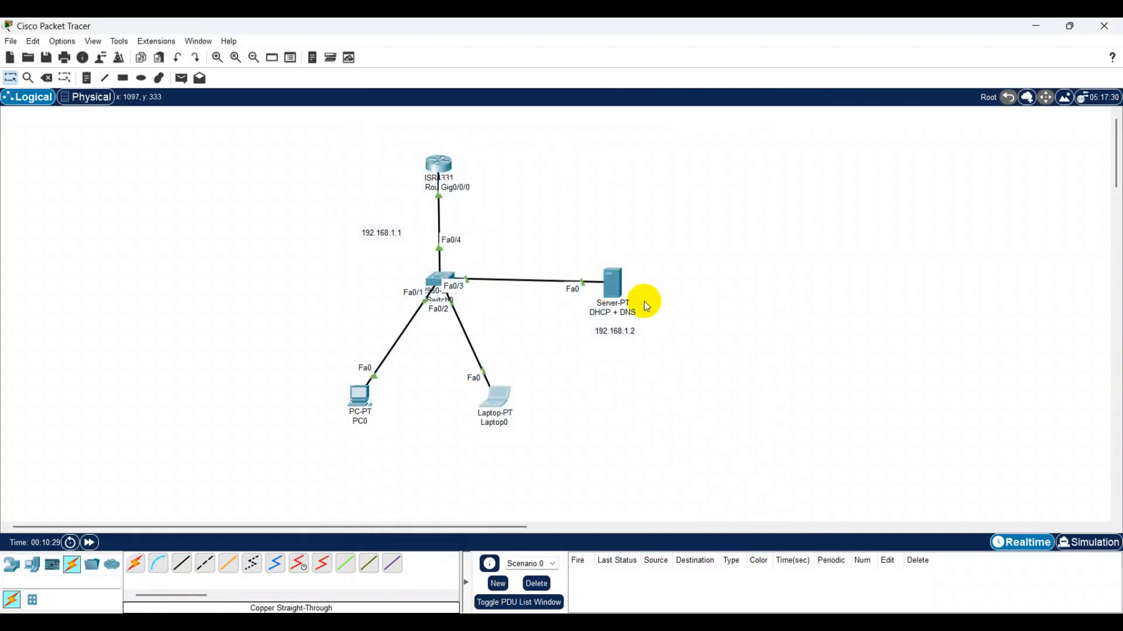
In the server's DNS service, change the address of the fb.com A record to 192.168.1.3 and save the record
left_click(625, 289)
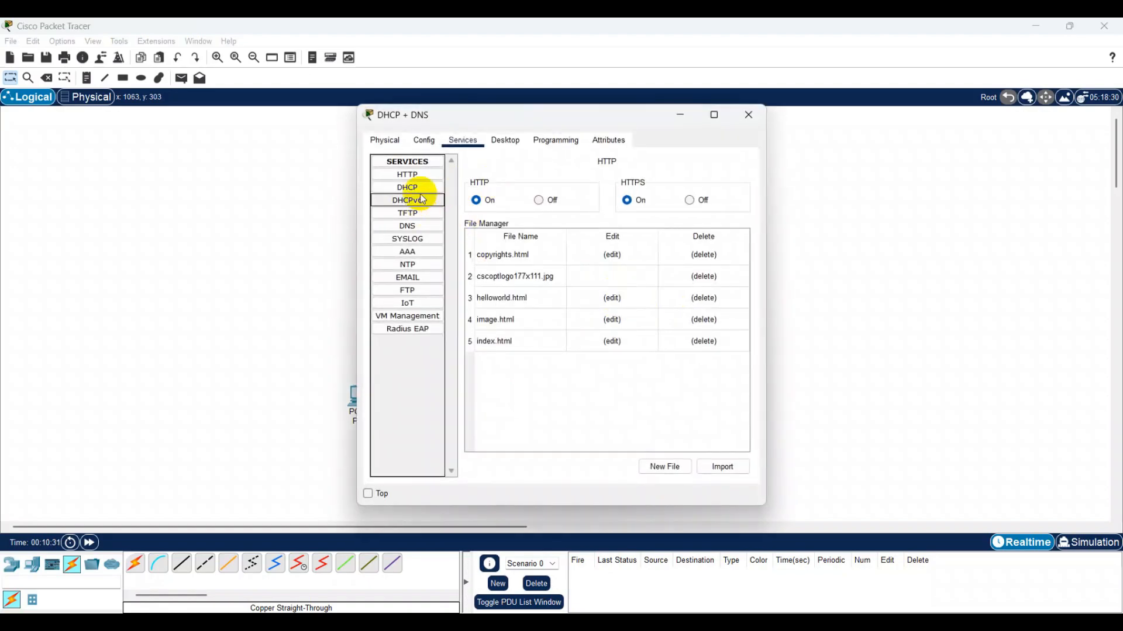
left_click(409, 225)
left_click(550, 298)
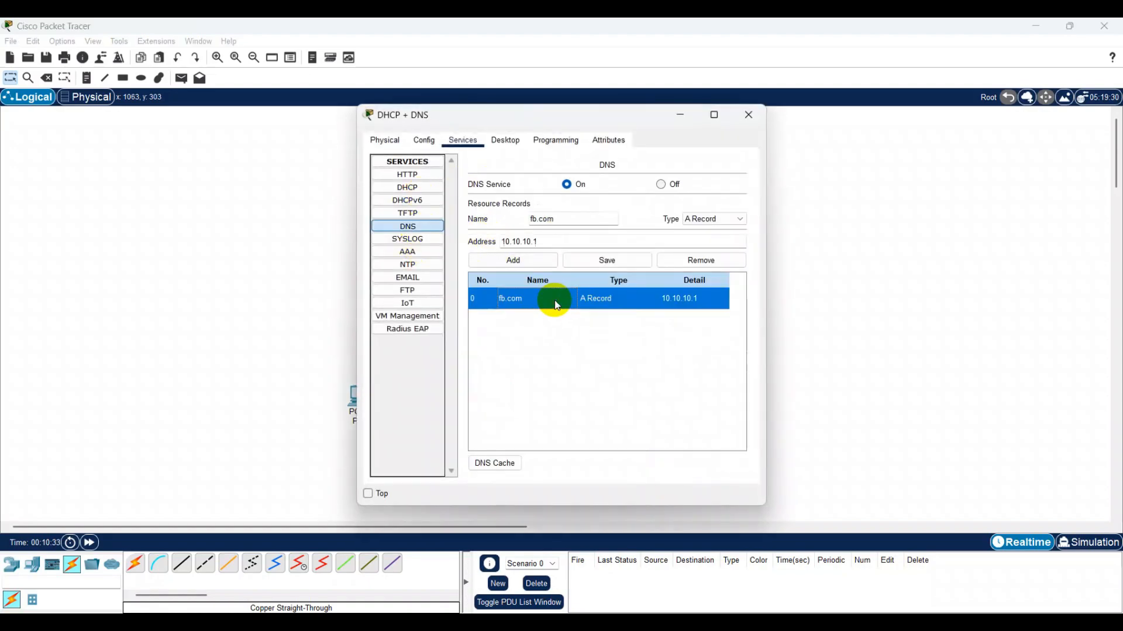
left_click_drag(563, 242, 424, 222)
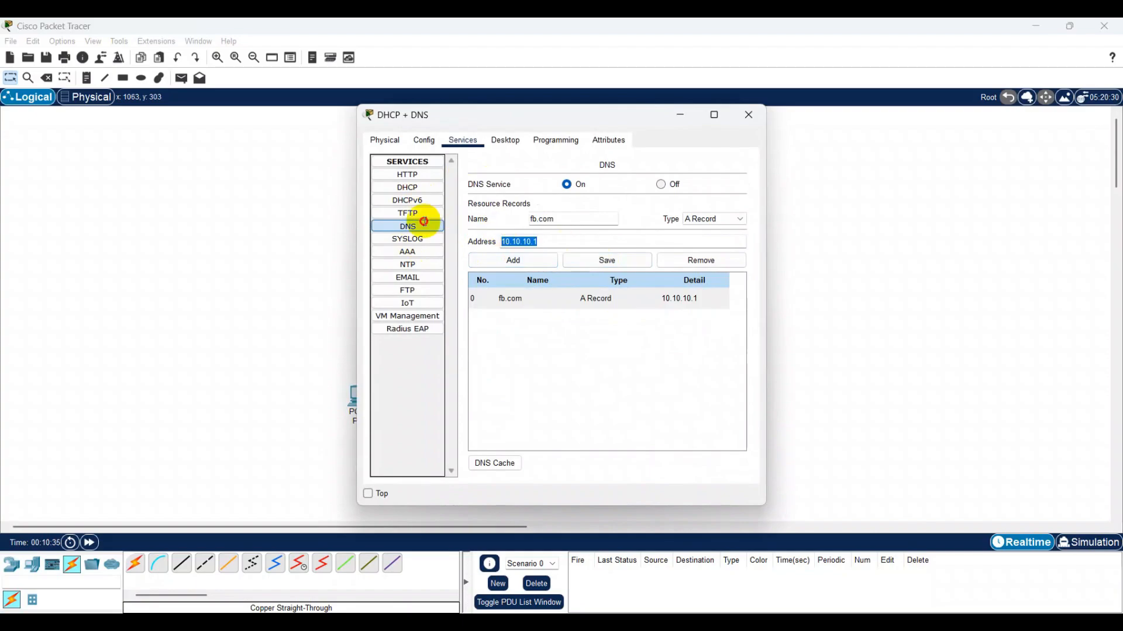
left_click_drag(478, 118, 819, 159)
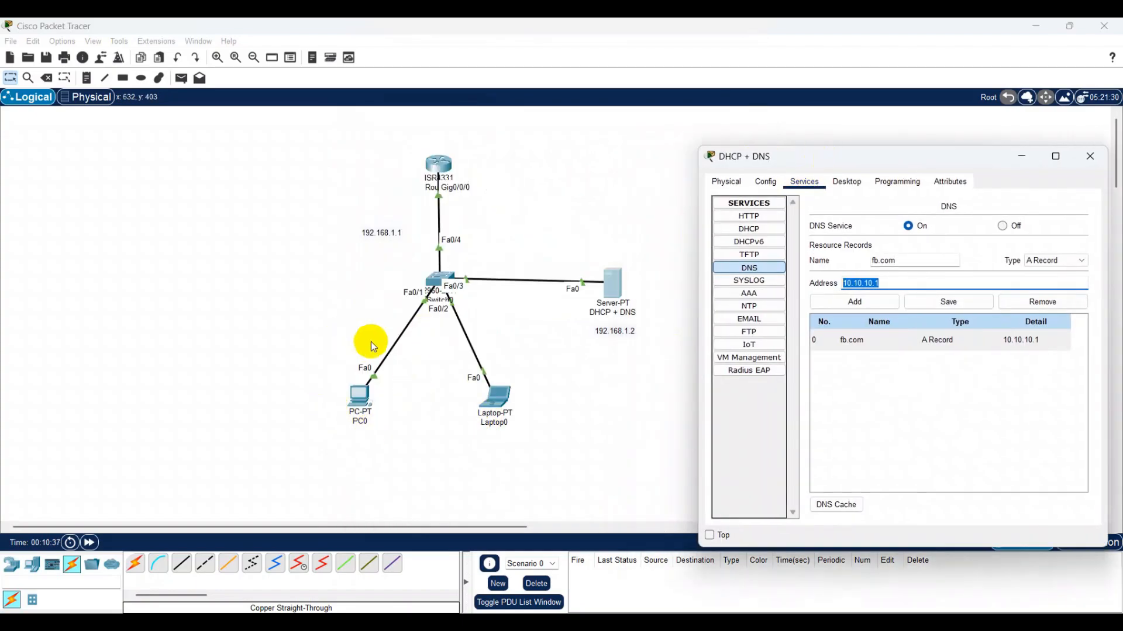
left_click_drag(787, 159, 741, 139)
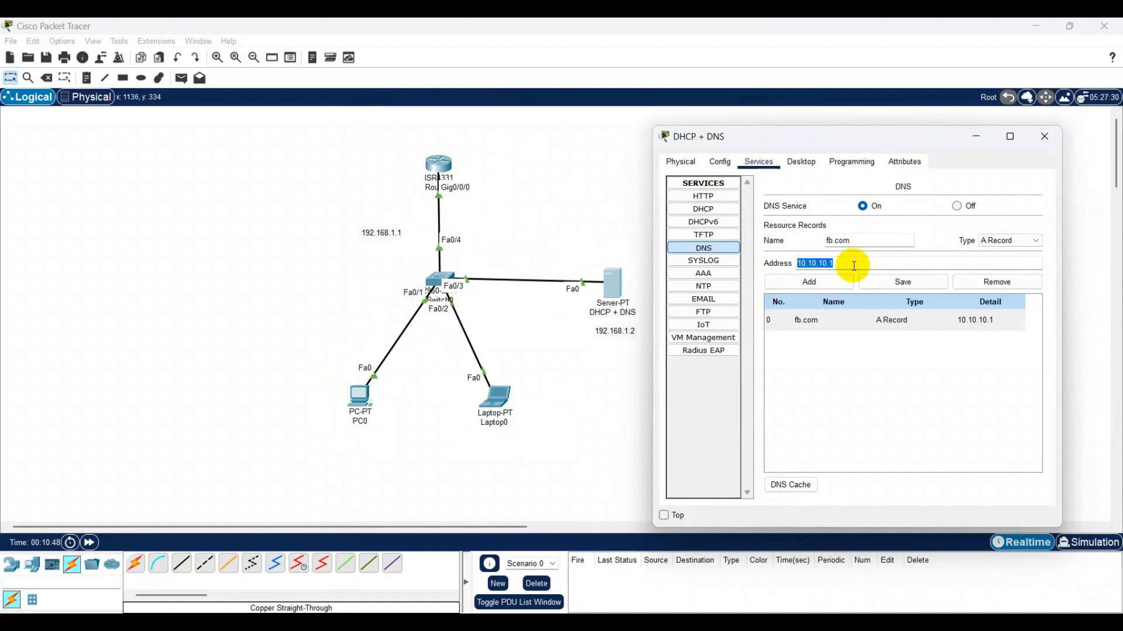
type("192")
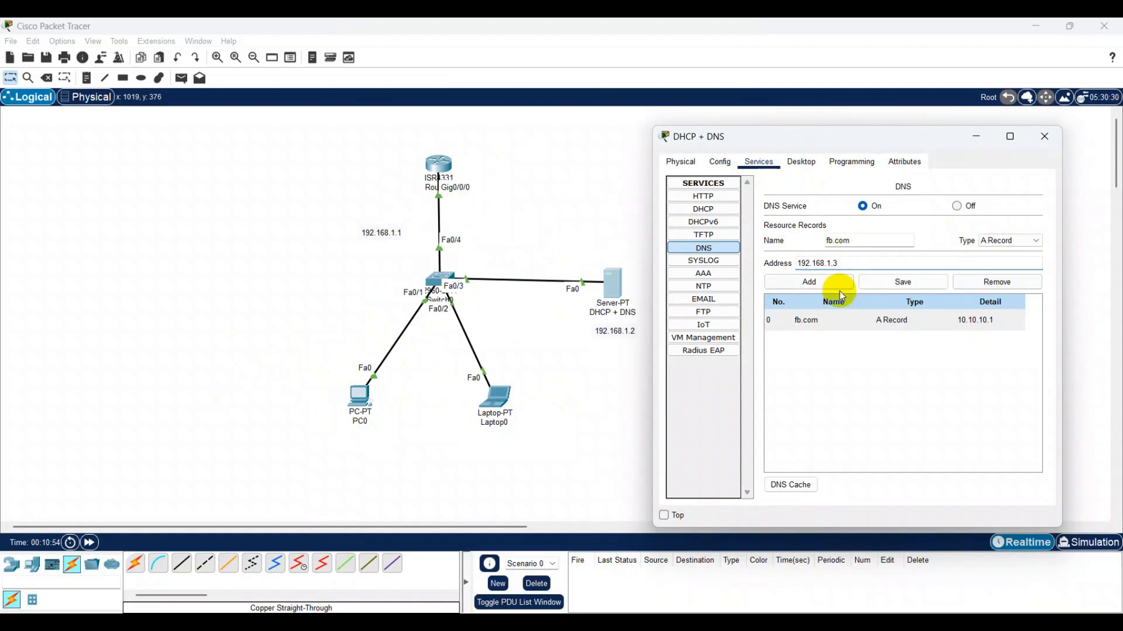
left_click(913, 284)
Add a DNS A record named mh.edu with address 192.168.1.4 and close the server's settings
double_click(872, 241)
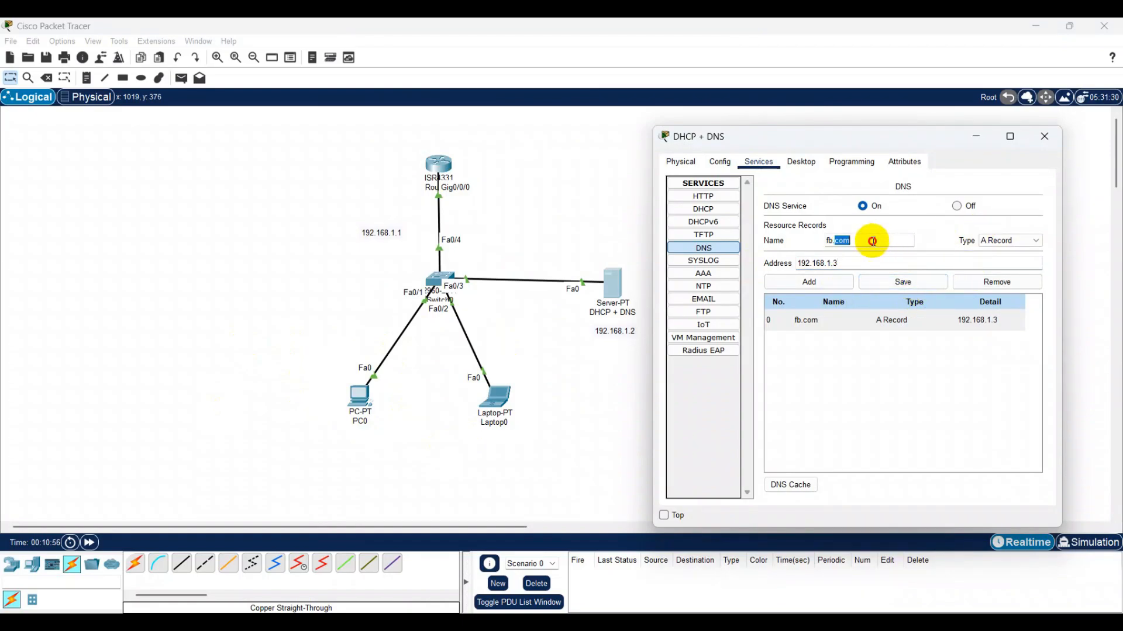
left_click_drag(872, 241, 771, 233)
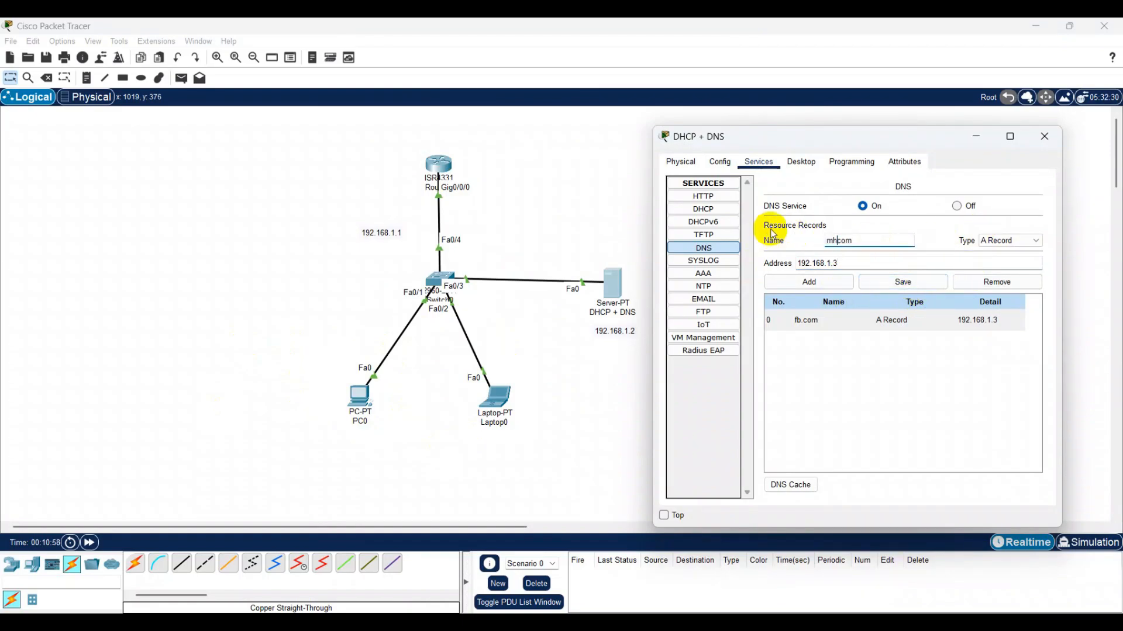
key("BackSpace")
key("BackSpace")
key("BackSpace")
type(".edu")
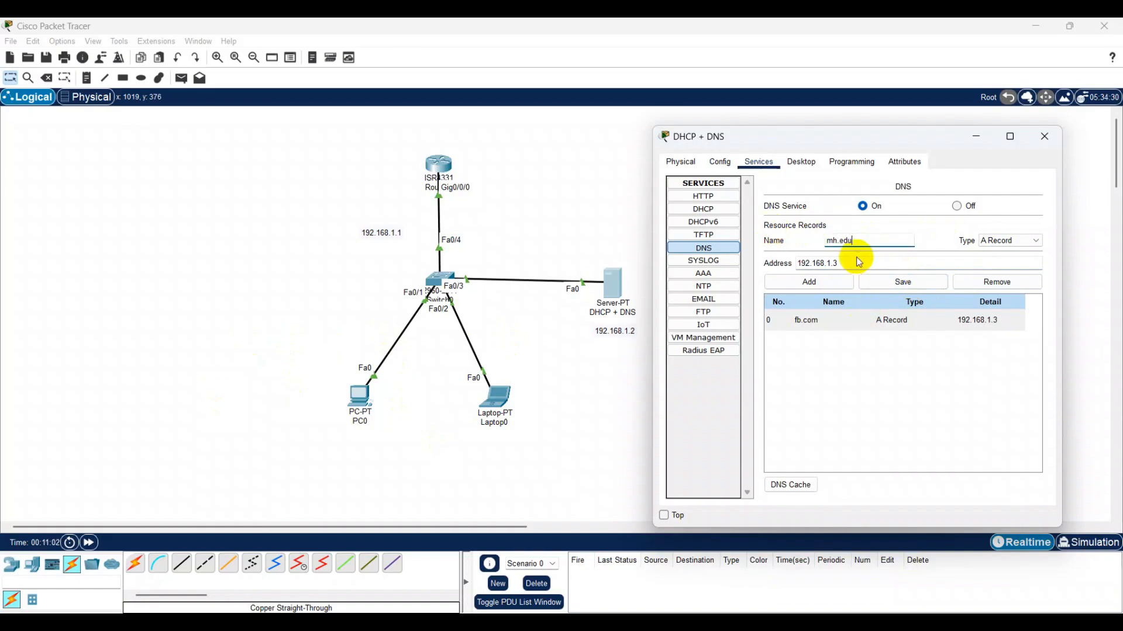
left_click(858, 267)
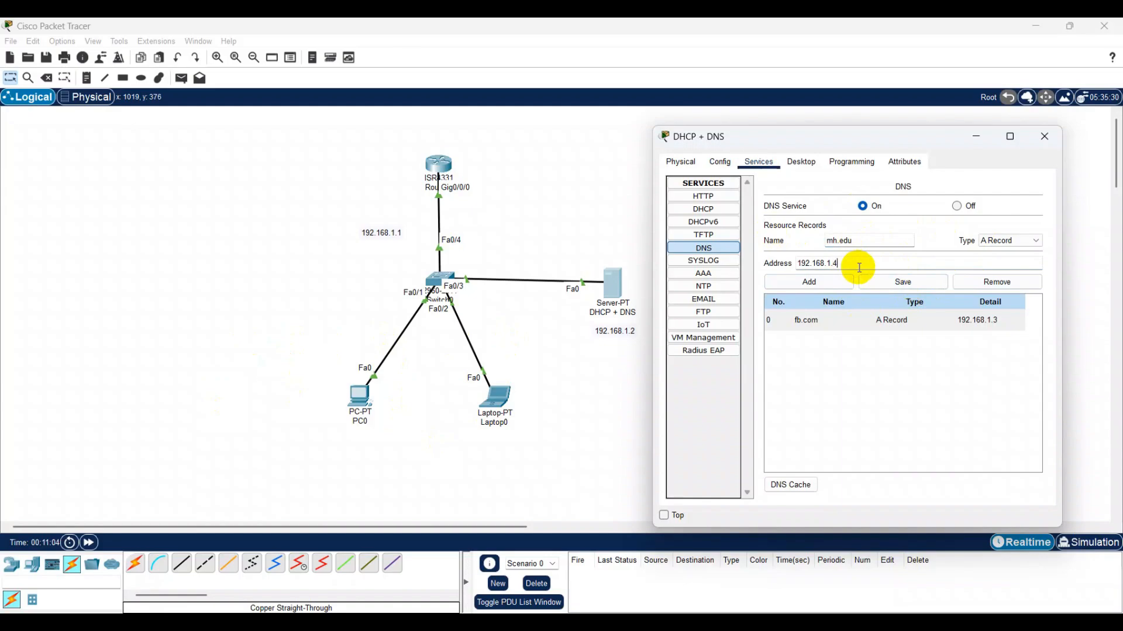
left_click(880, 282)
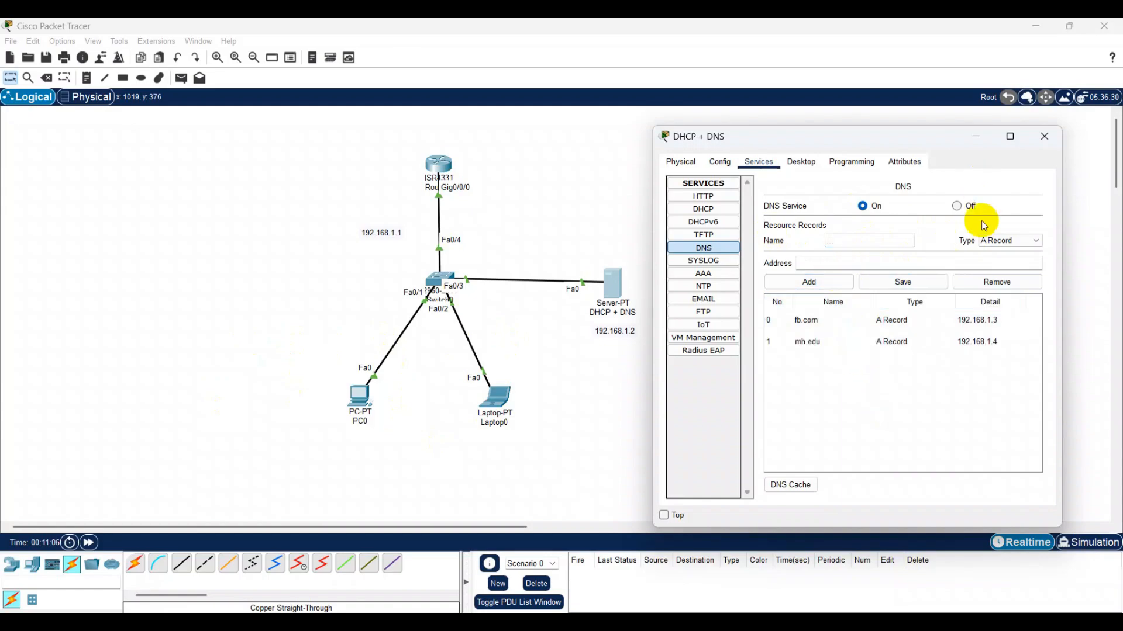
left_click(1046, 137)
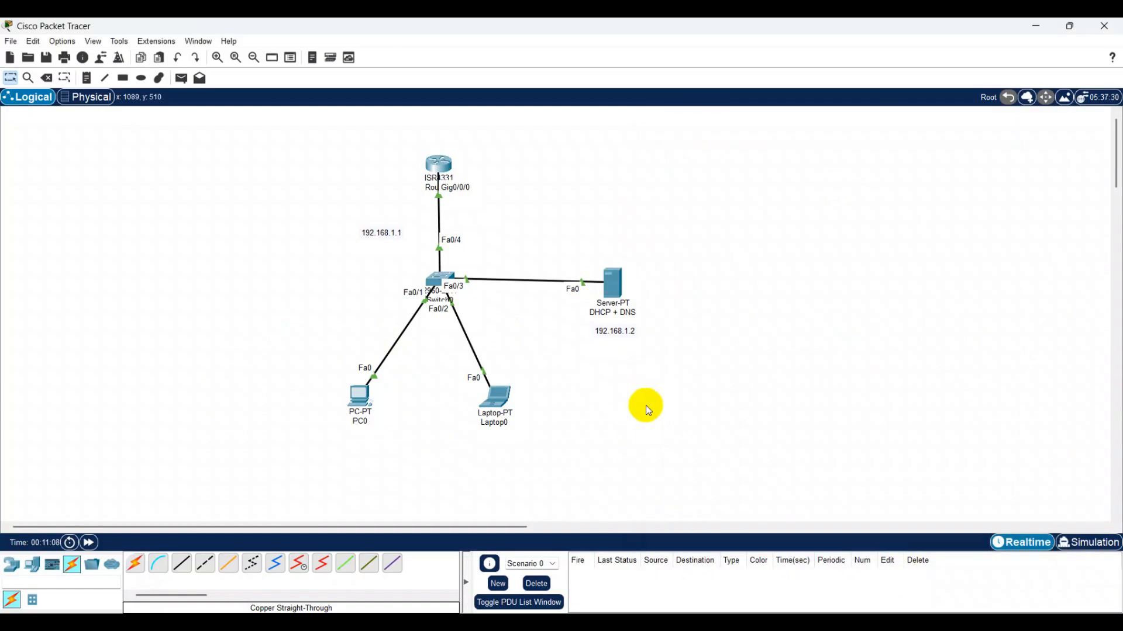
Ping mh.edu from PC0's command prompt and check the resolved address and the packet loss
left_click(493, 401)
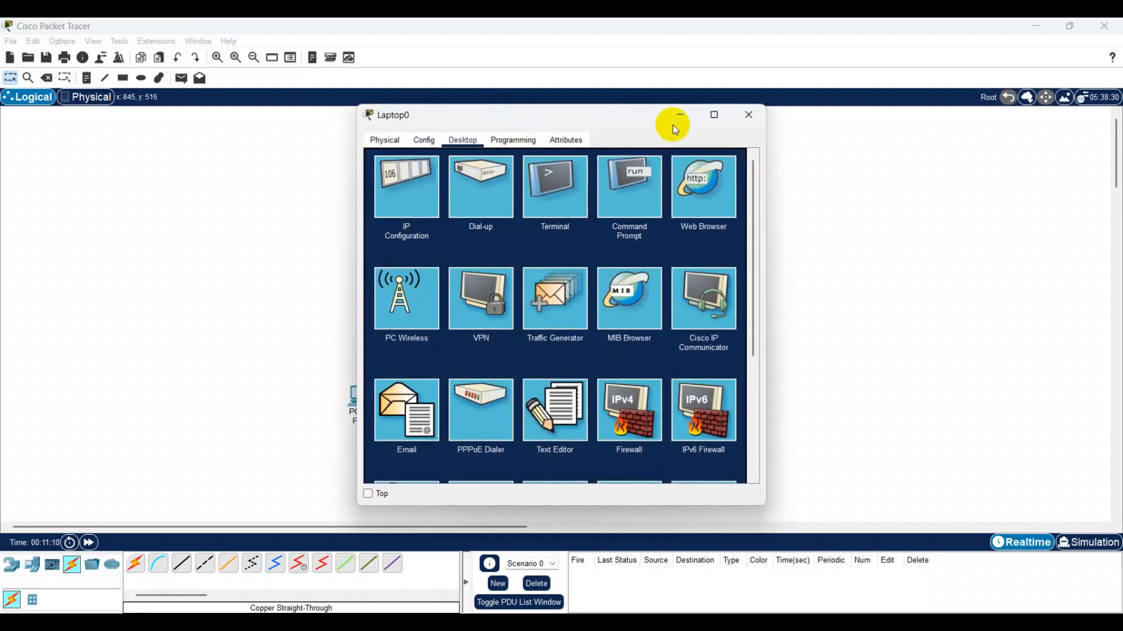
left_click(747, 115)
left_click(355, 396)
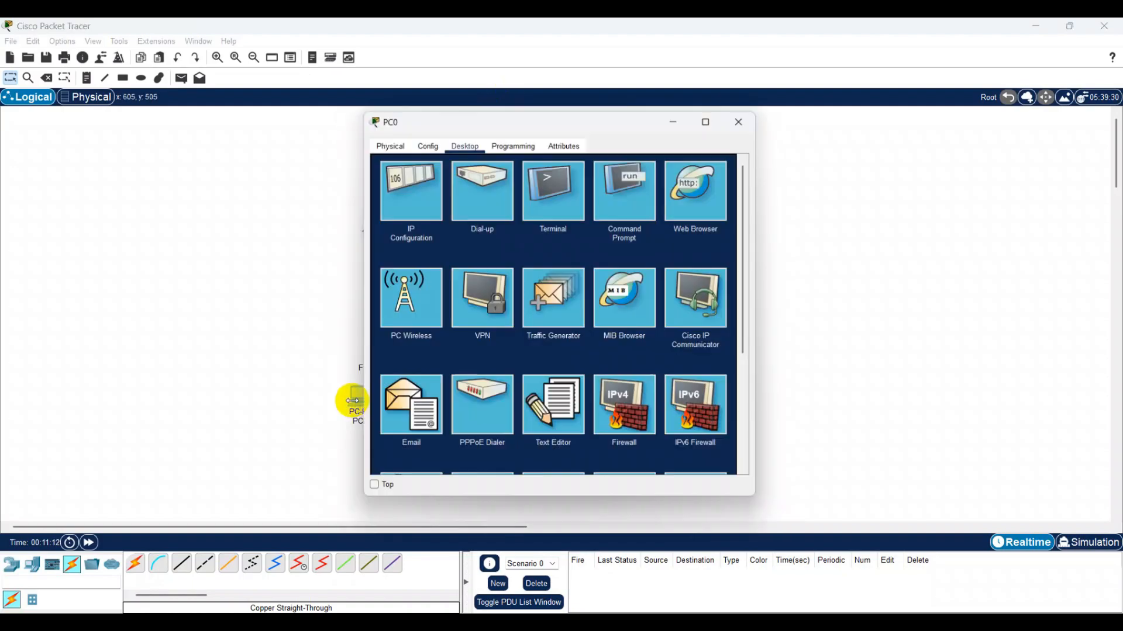
left_click(609, 195)
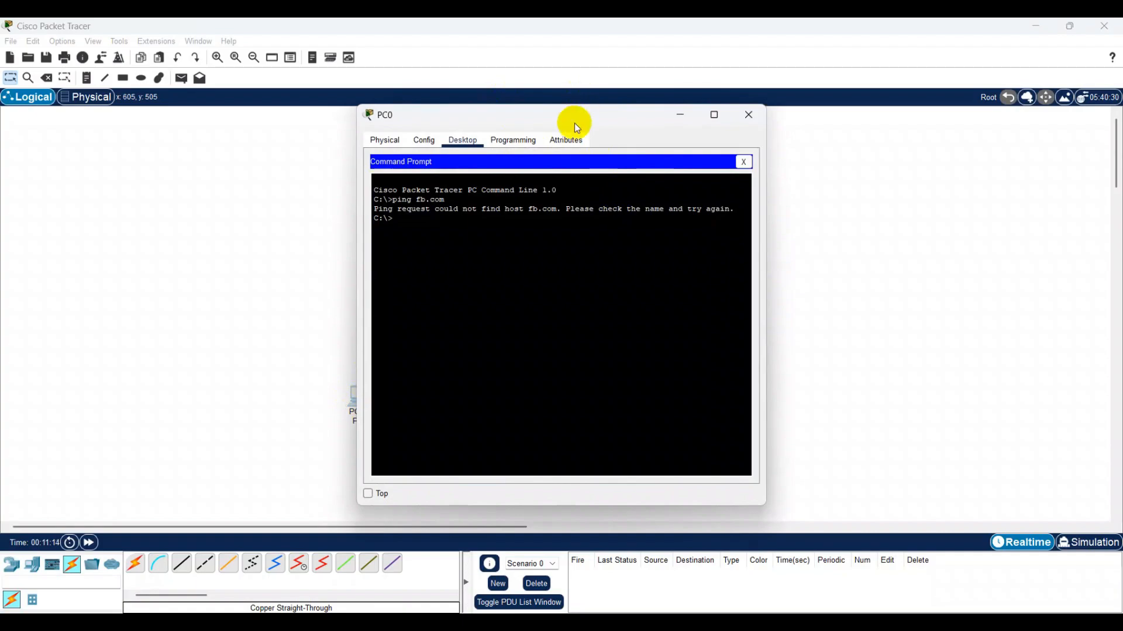
left_click_drag(574, 123, 907, 119)
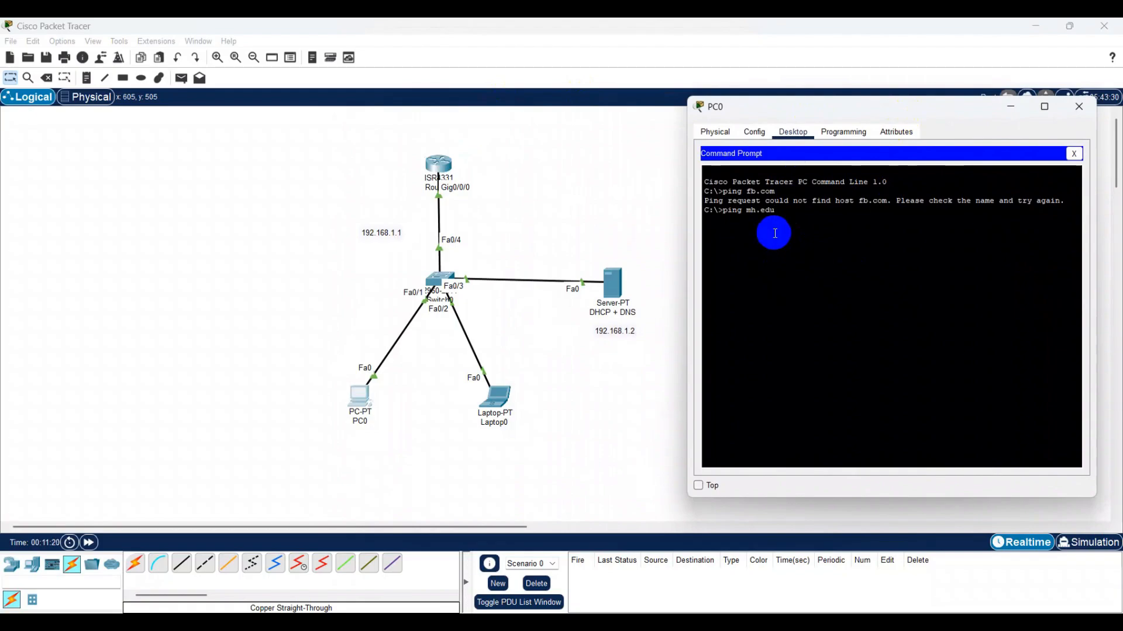
key("Return")
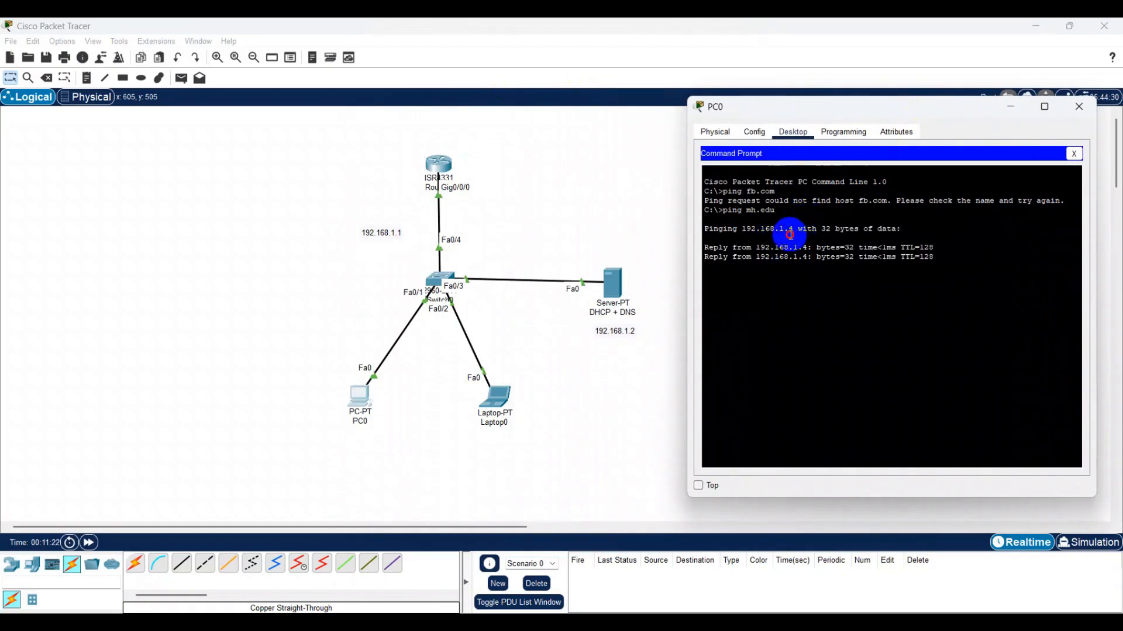
left_click_drag(789, 235, 745, 234)
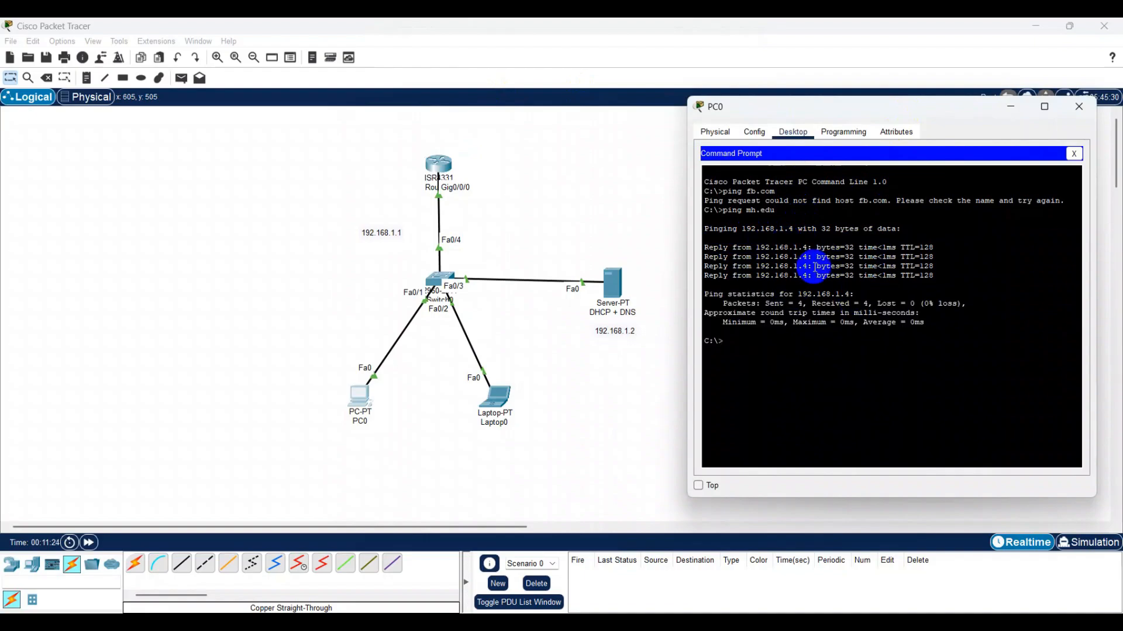
left_click_drag(966, 303, 881, 305)
Ping fb.com from PC0's command prompt, check the address it resolves to, and close PC0's window
left_click(769, 363)
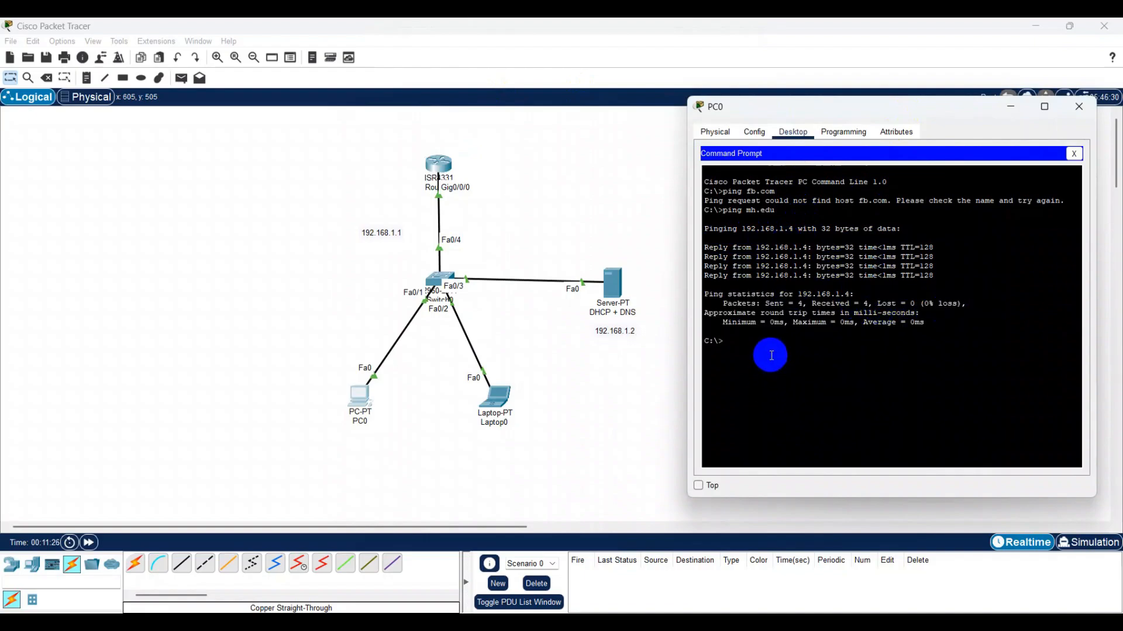
type("ping m")
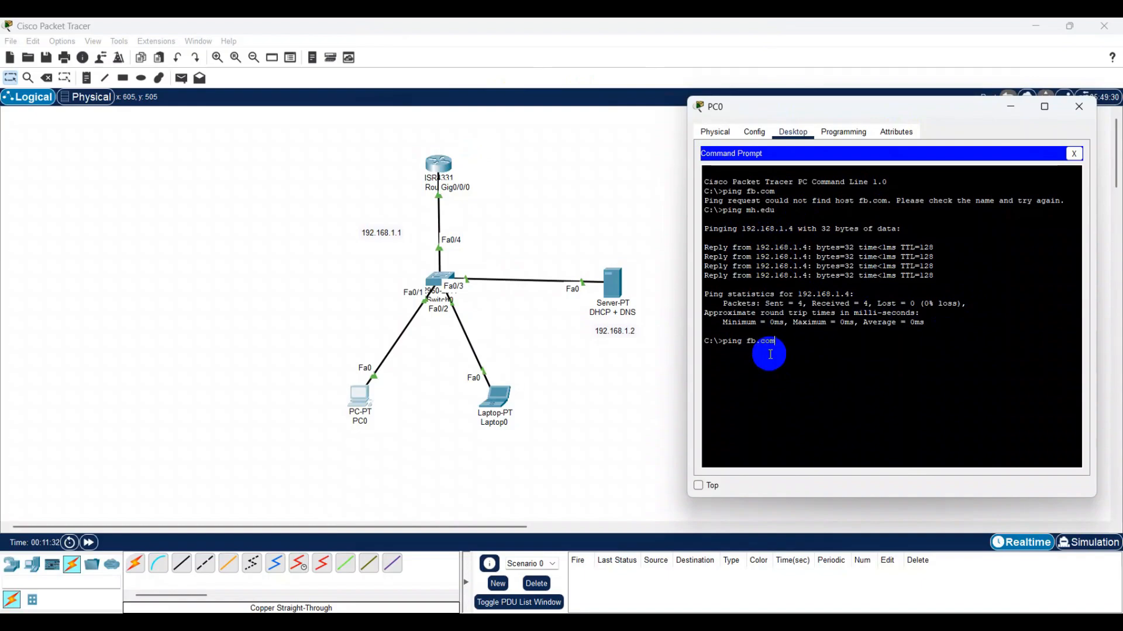
key("Return")
left_click_drag(797, 360, 738, 360)
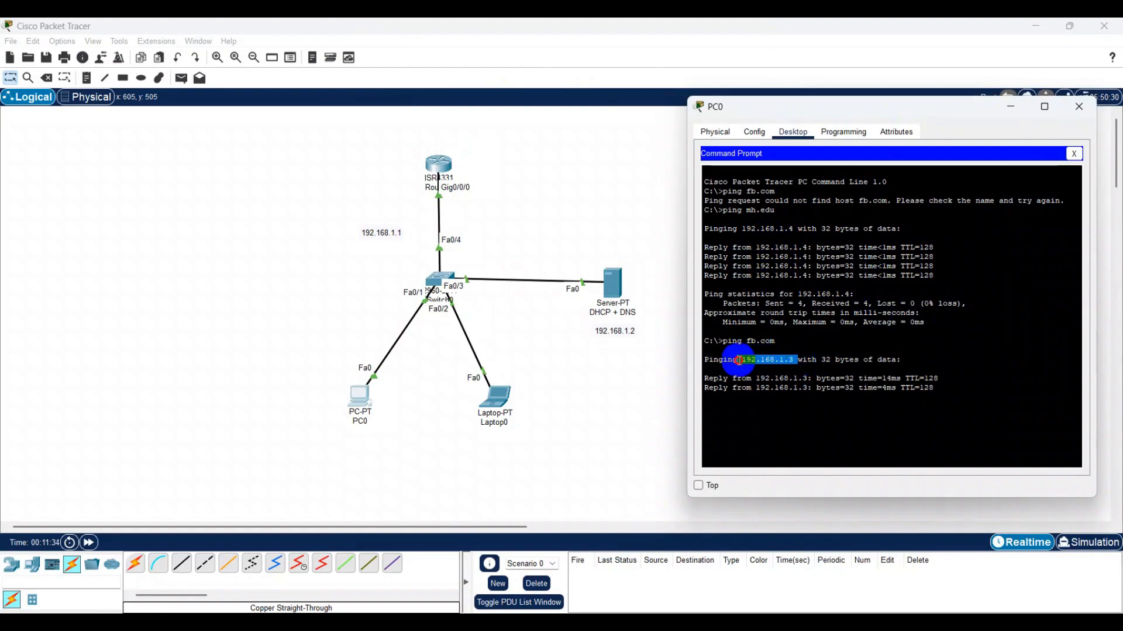
left_click(891, 378)
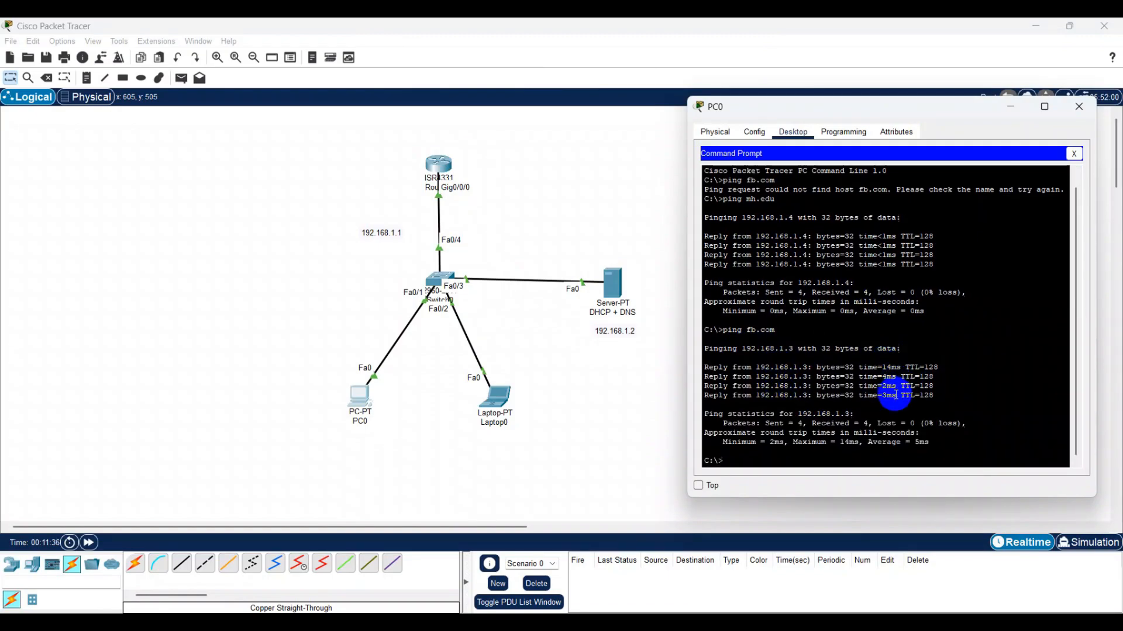
left_click(1071, 153)
left_click(1079, 107)
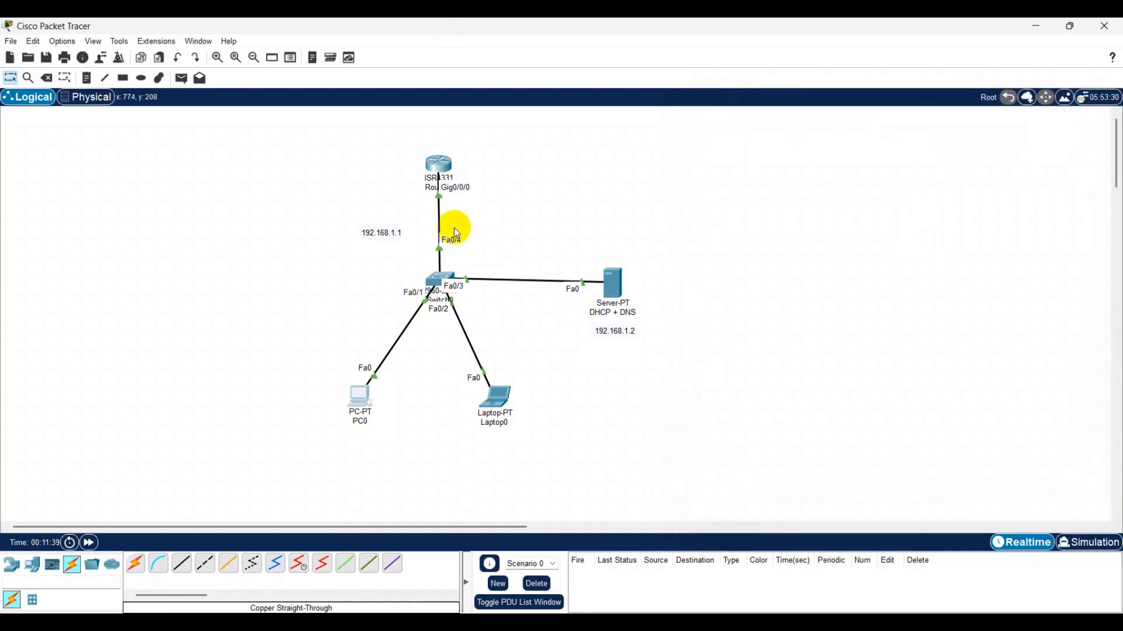